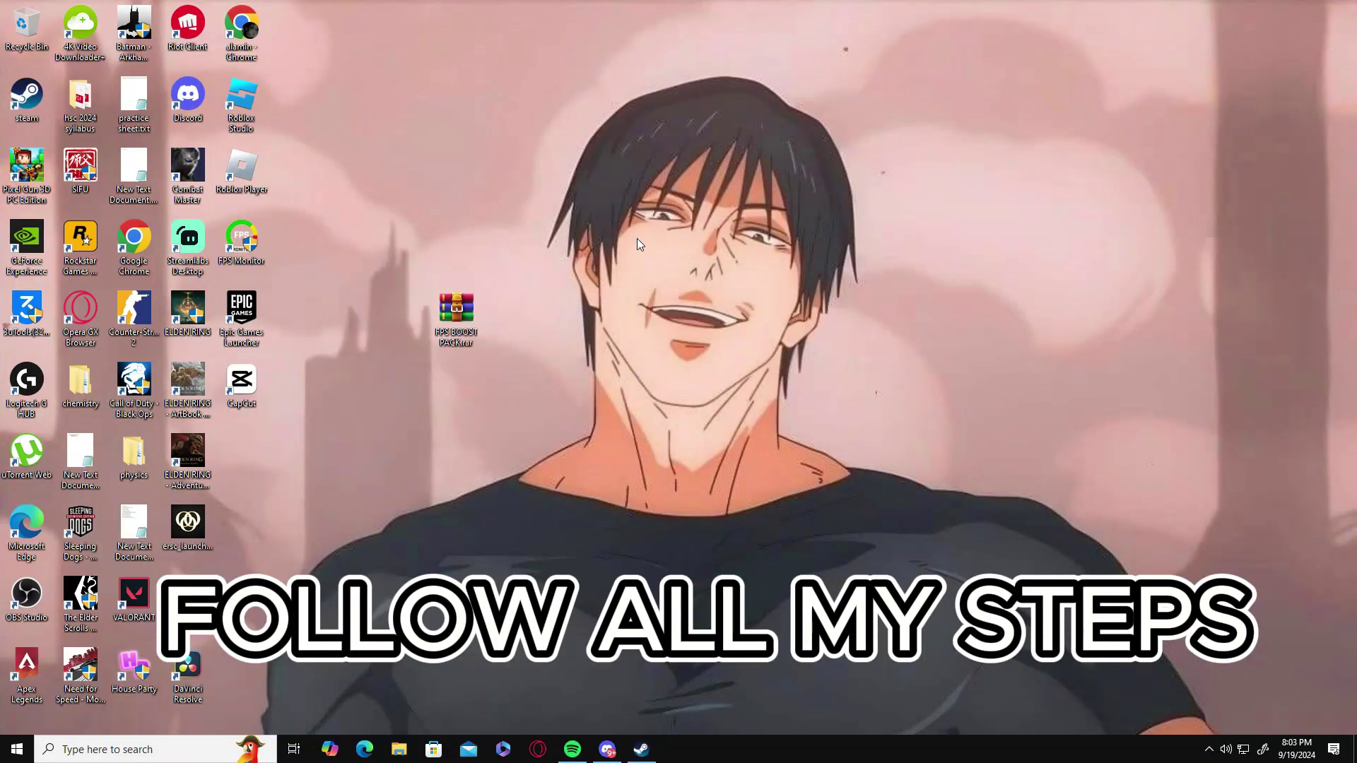
Step: Extract the FPS Boost Pack archive onto the desktop and place the folder beside it
right_click(459, 318)
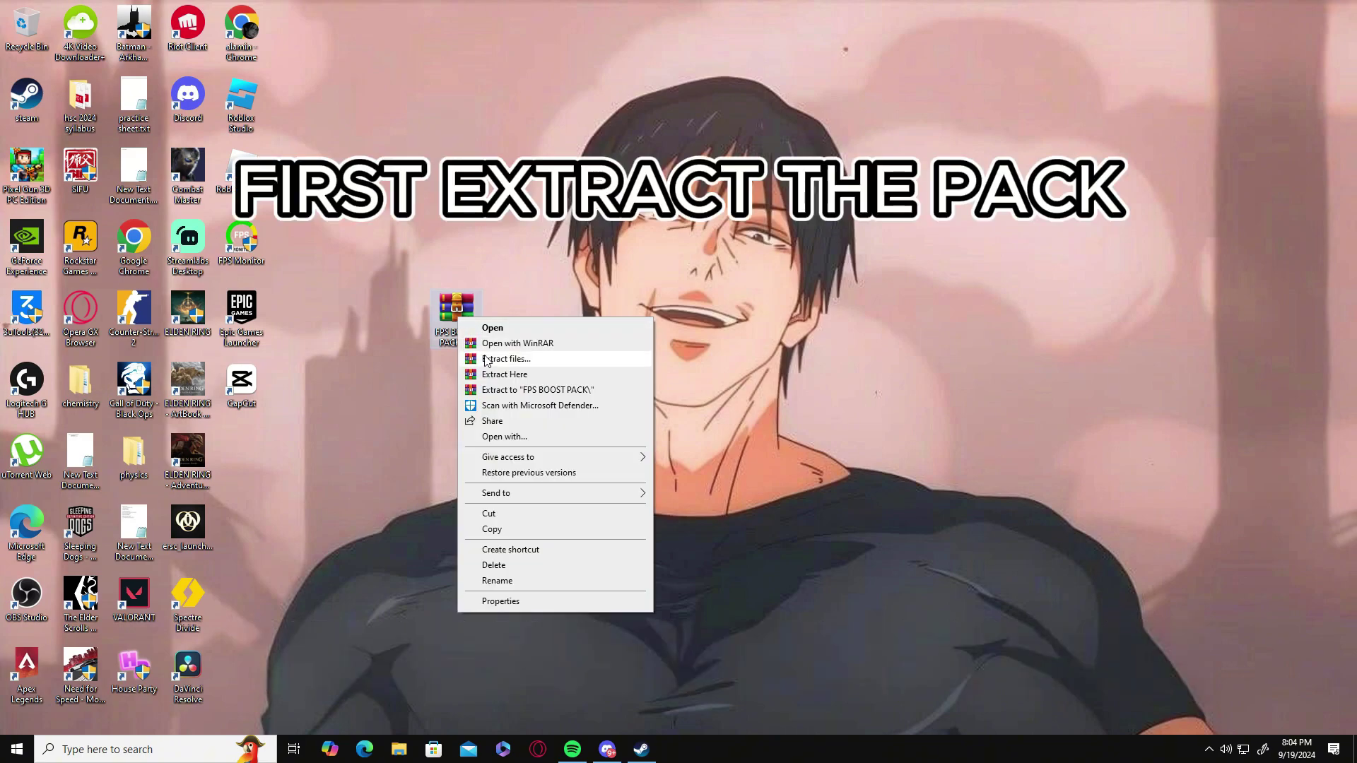
click(491, 382)
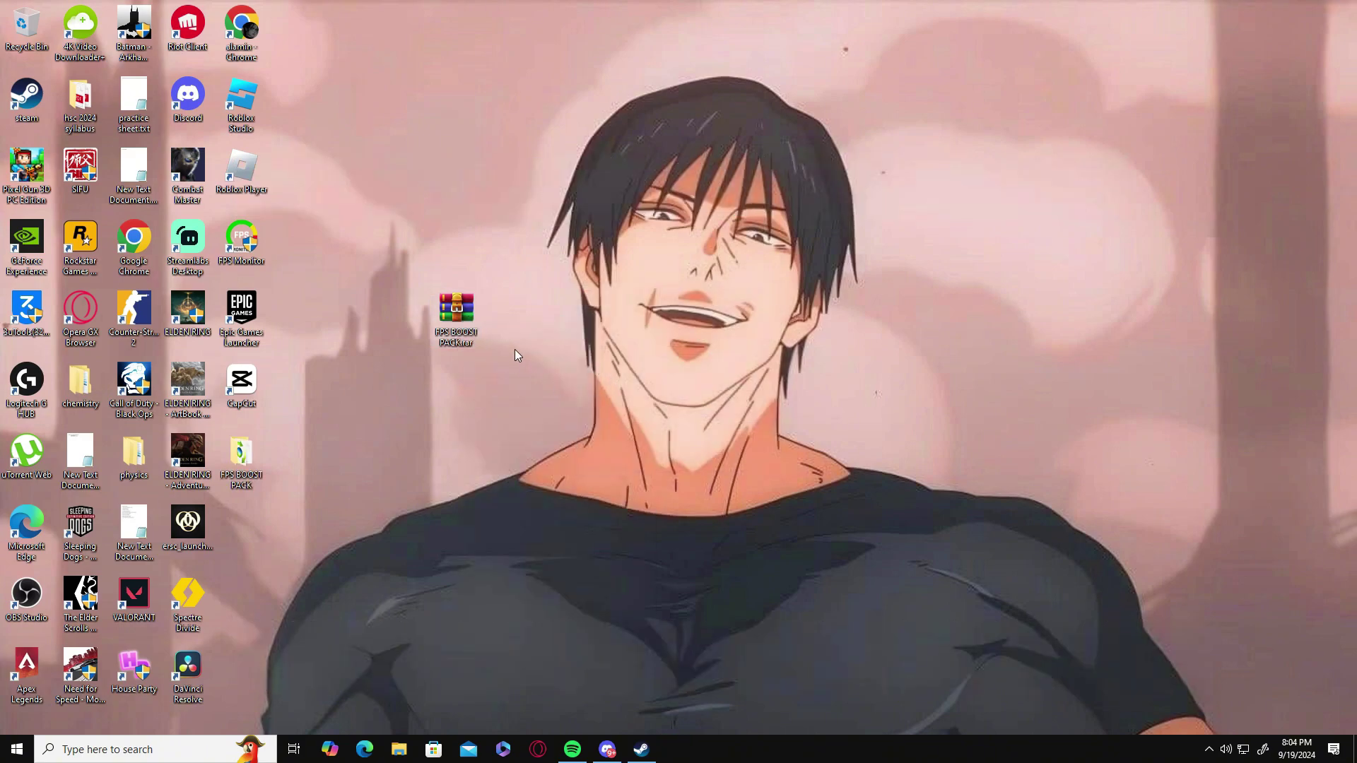
mouse_move(239, 474)
mouse_down()
mouse_move(521, 331)
mouse_move(550, 349)
mouse_up()
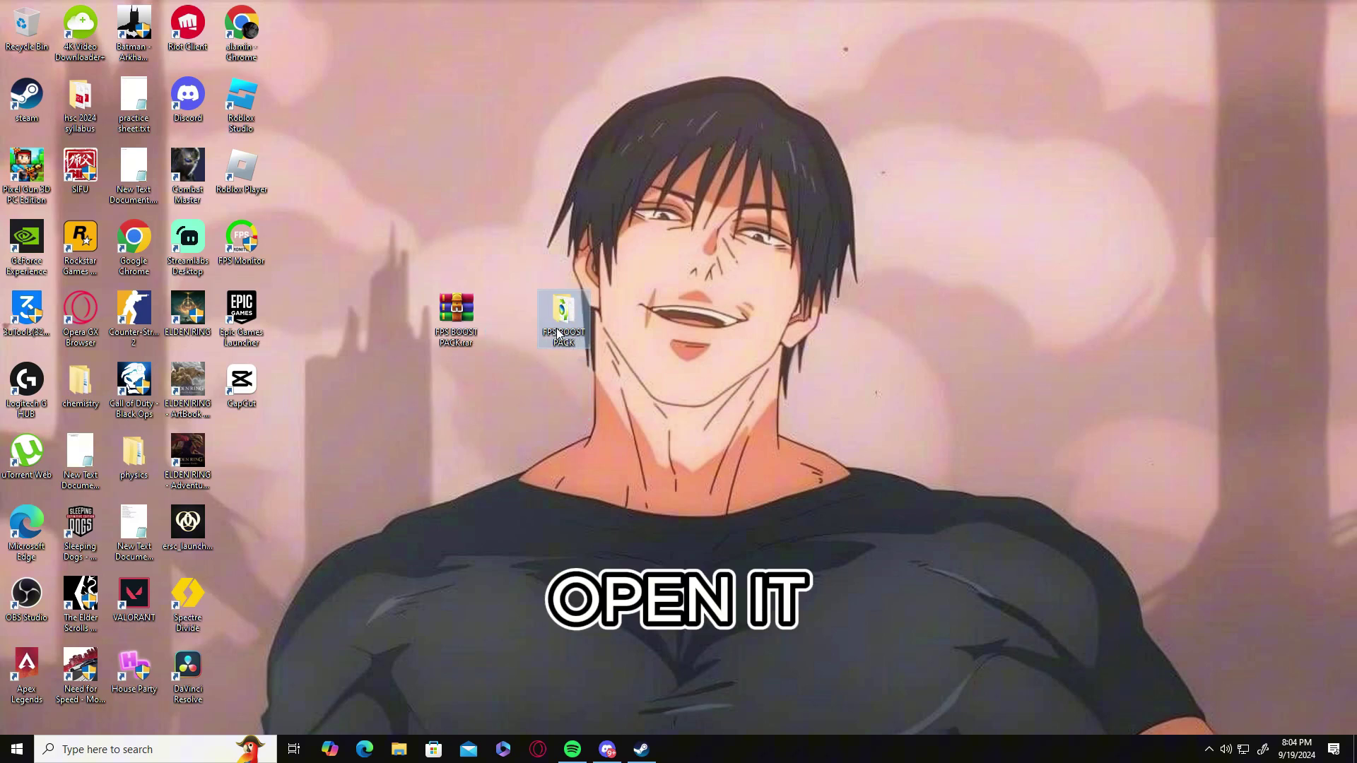
Step: Merge 12GB Ram.reg from FPS BOOST PACK > 2 Svc Host Split into the registry
double_click(559, 331)
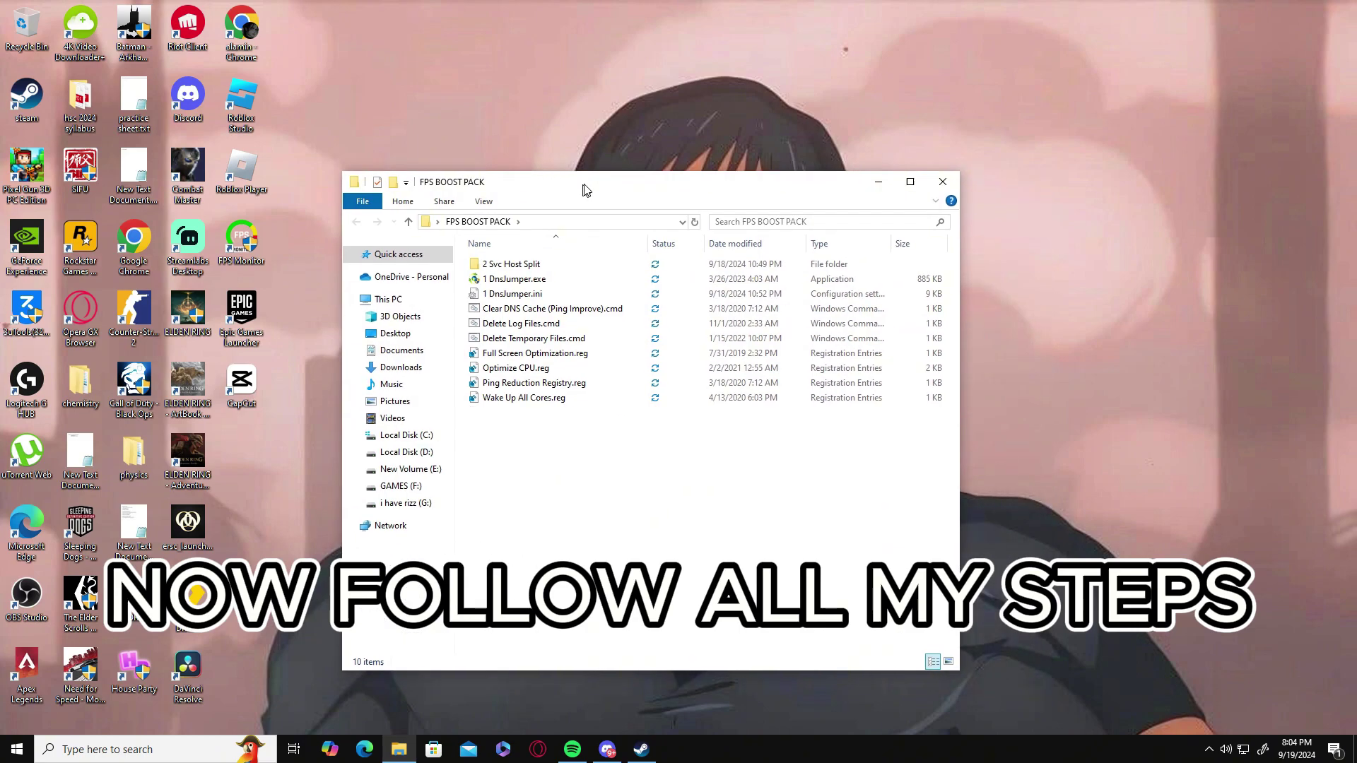
double_click(545, 265)
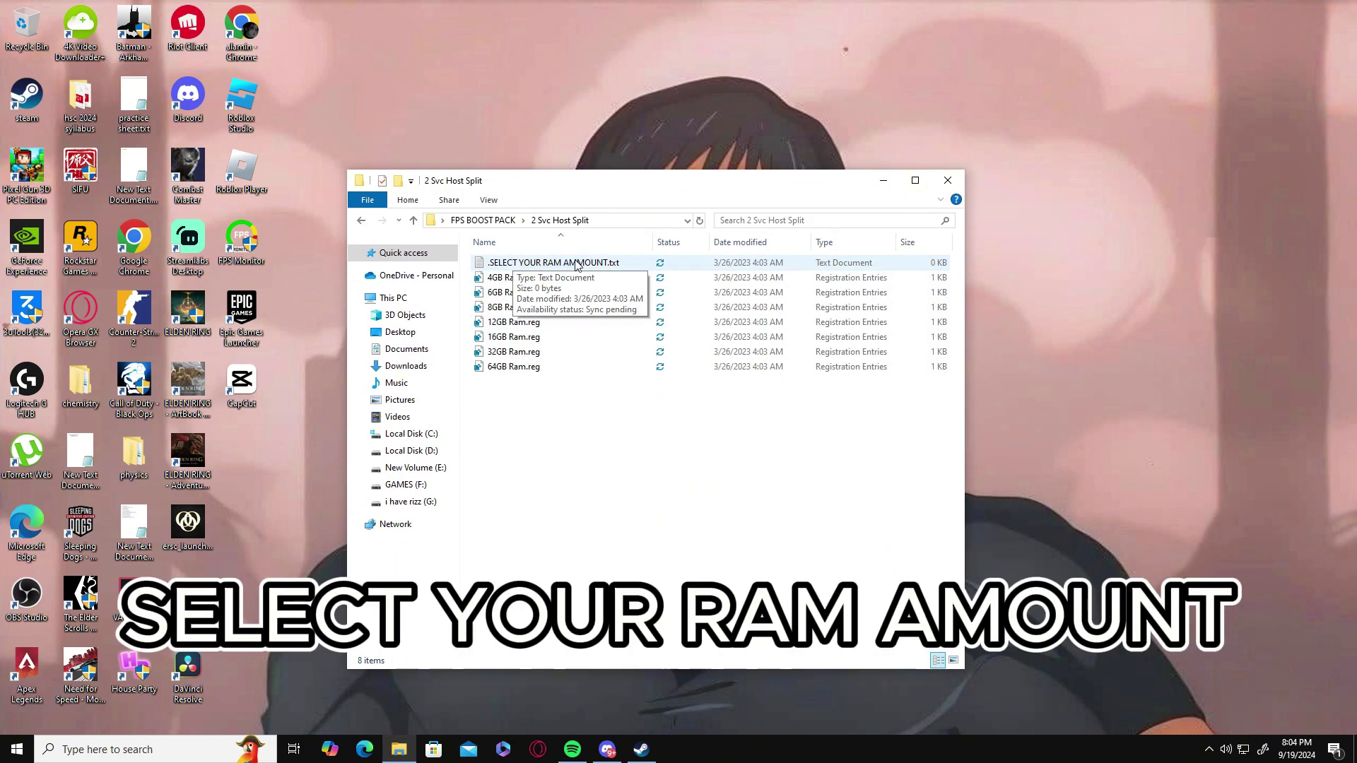
click(520, 327)
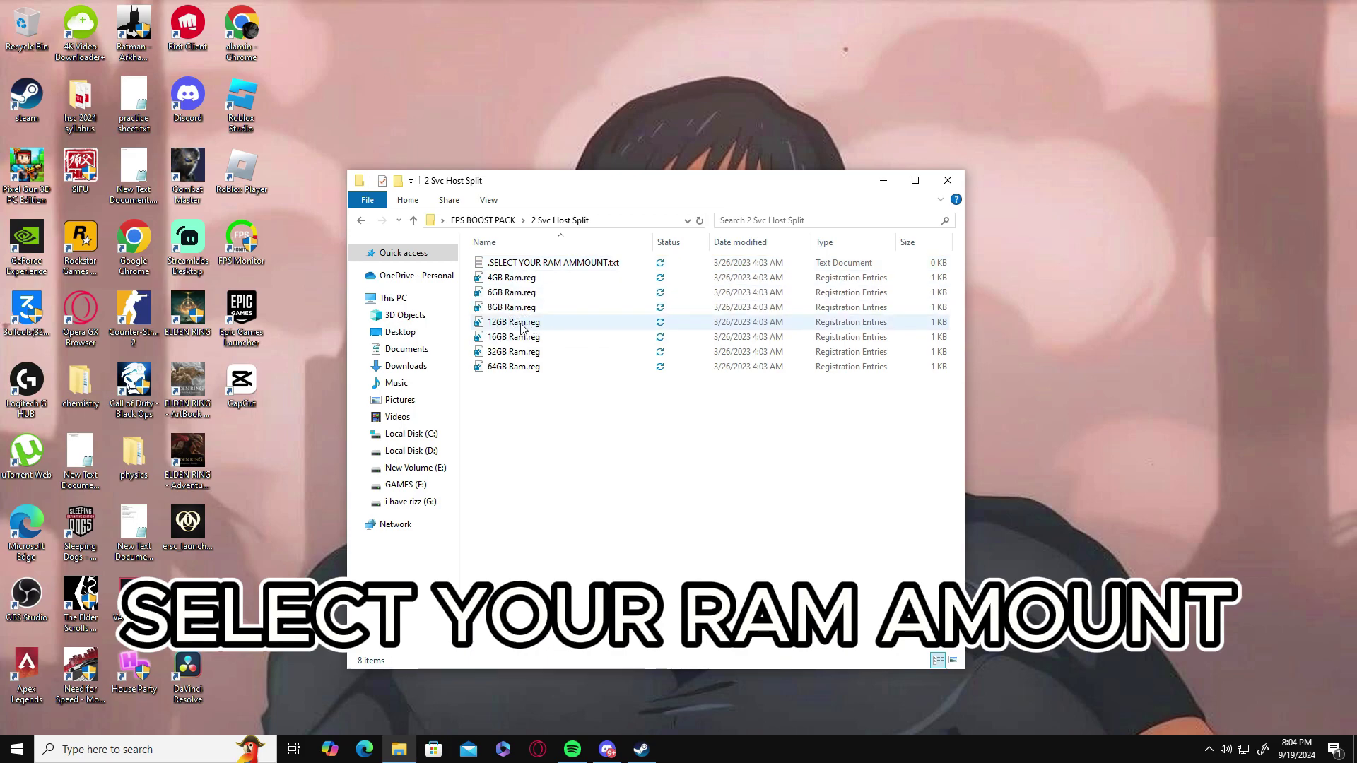
double_click(519, 328)
click(645, 464)
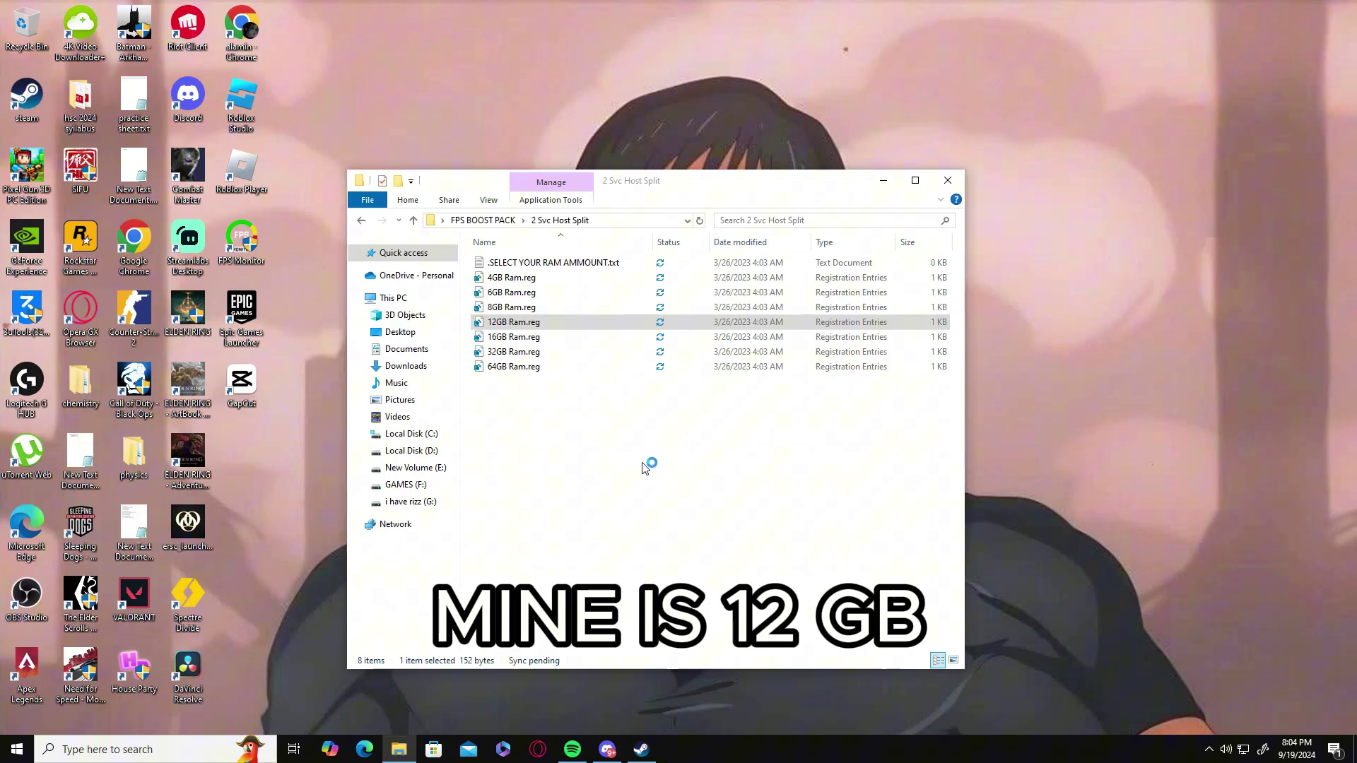
click(786, 396)
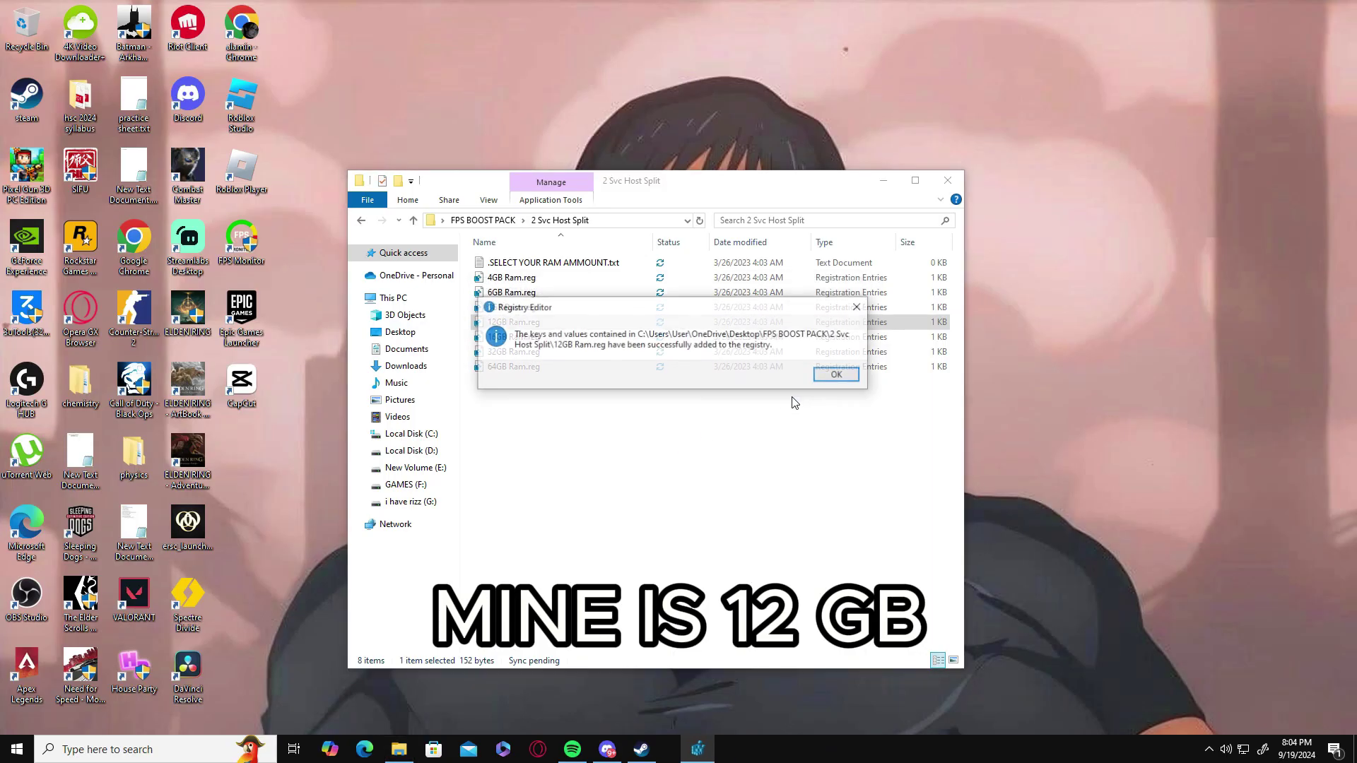
click(838, 379)
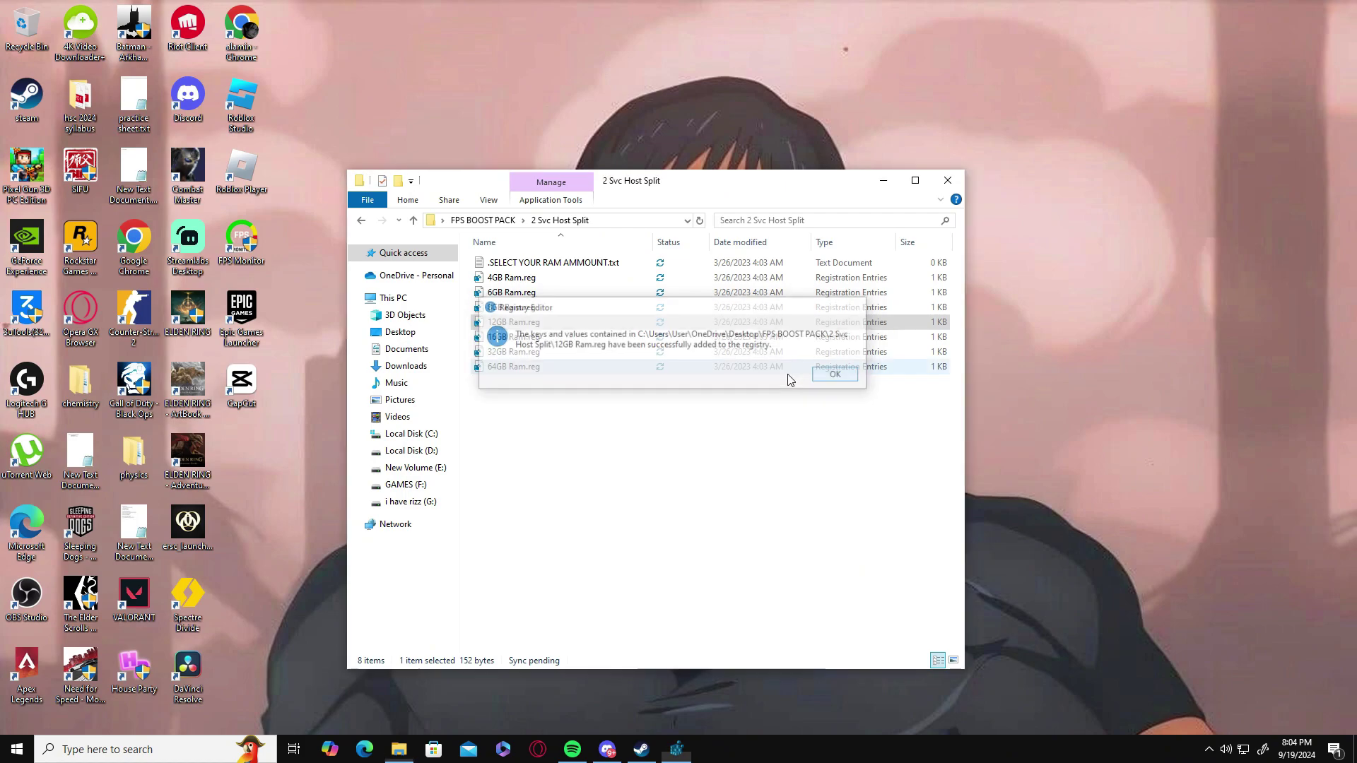
Step: Run 1 DnsJumper.exe and apply the fastest DNS, Google Public DNS 8.8.8.8 / 8.8.4.4
click(363, 222)
double_click(515, 277)
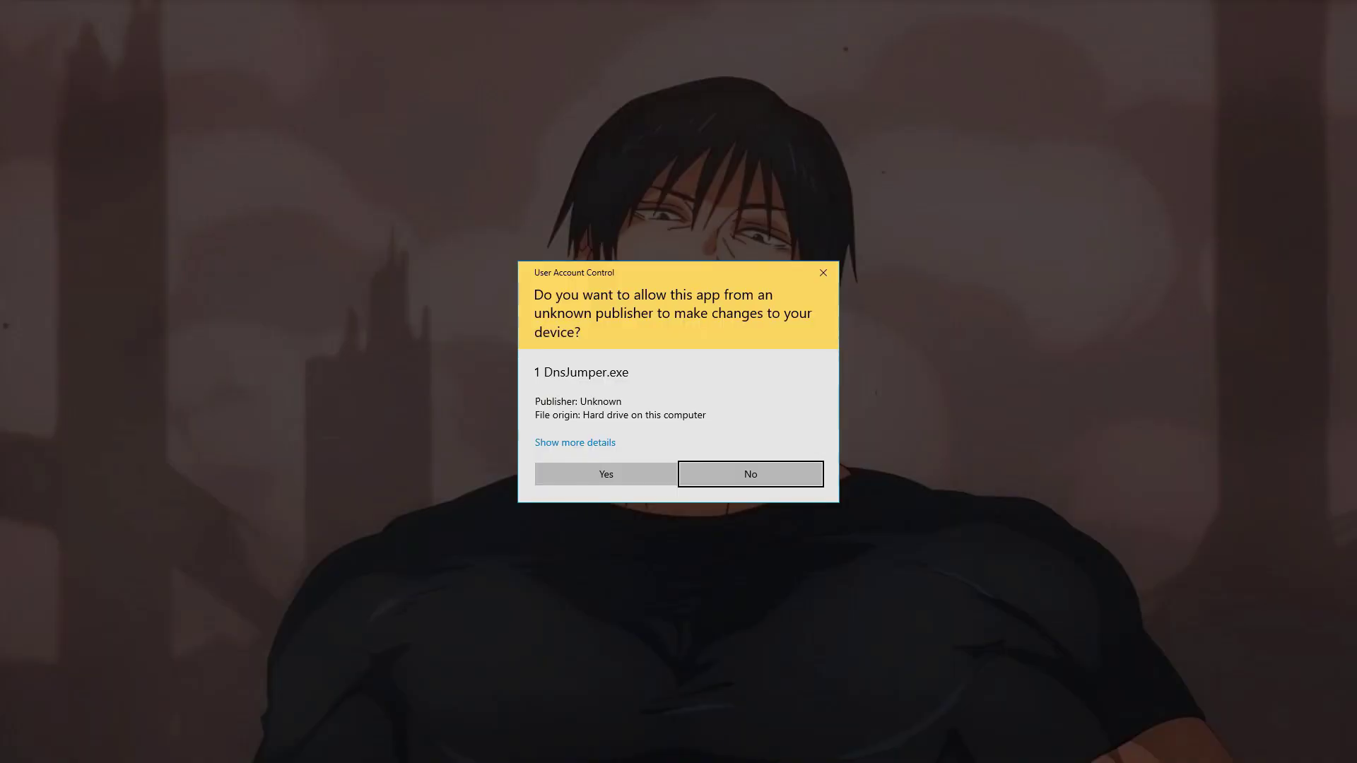
click(633, 483)
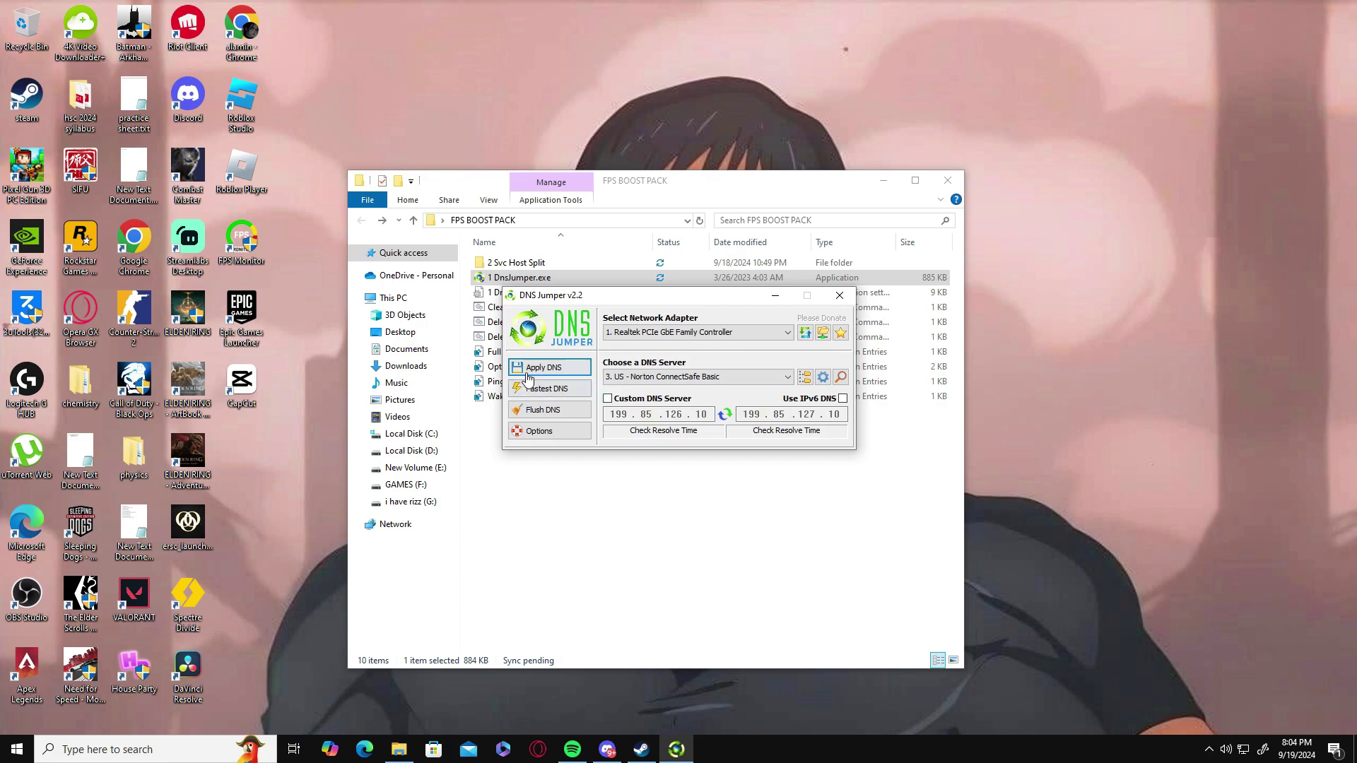
click(546, 390)
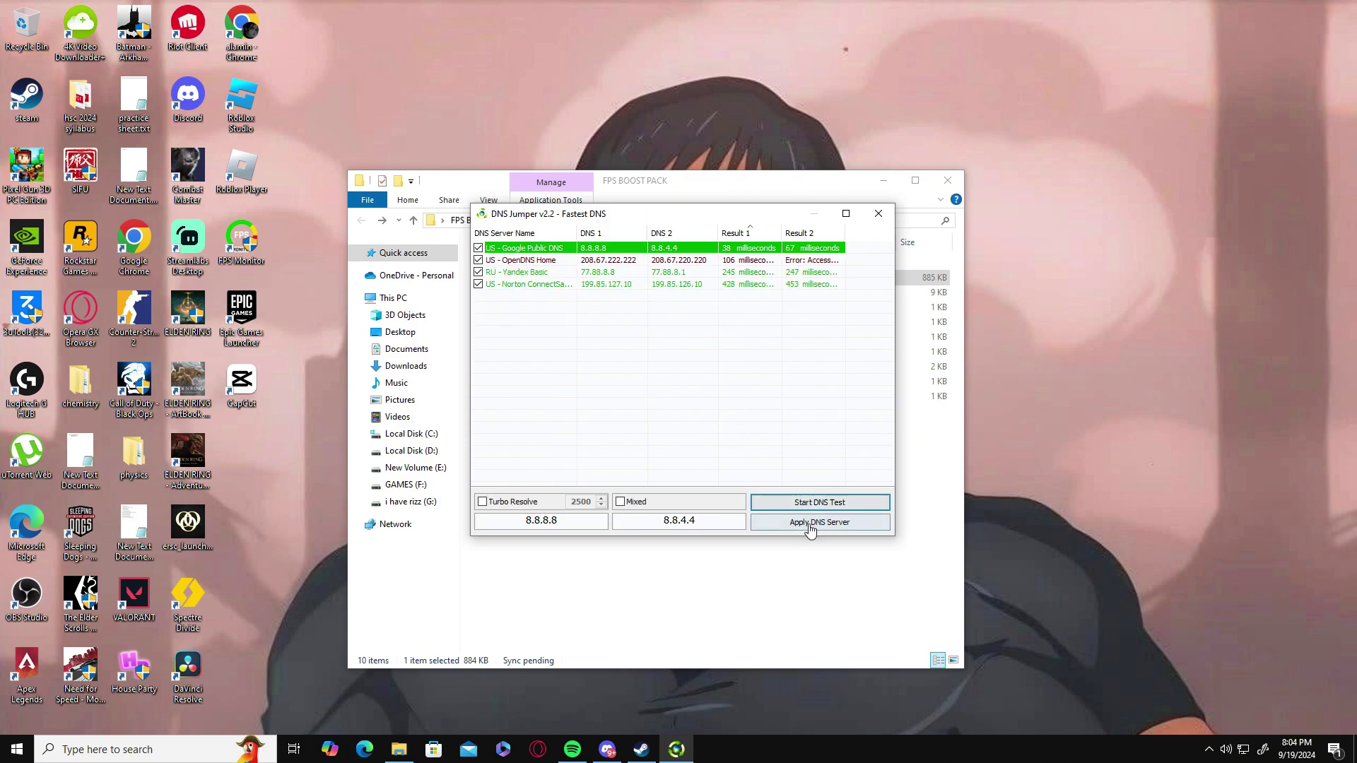
click(817, 523)
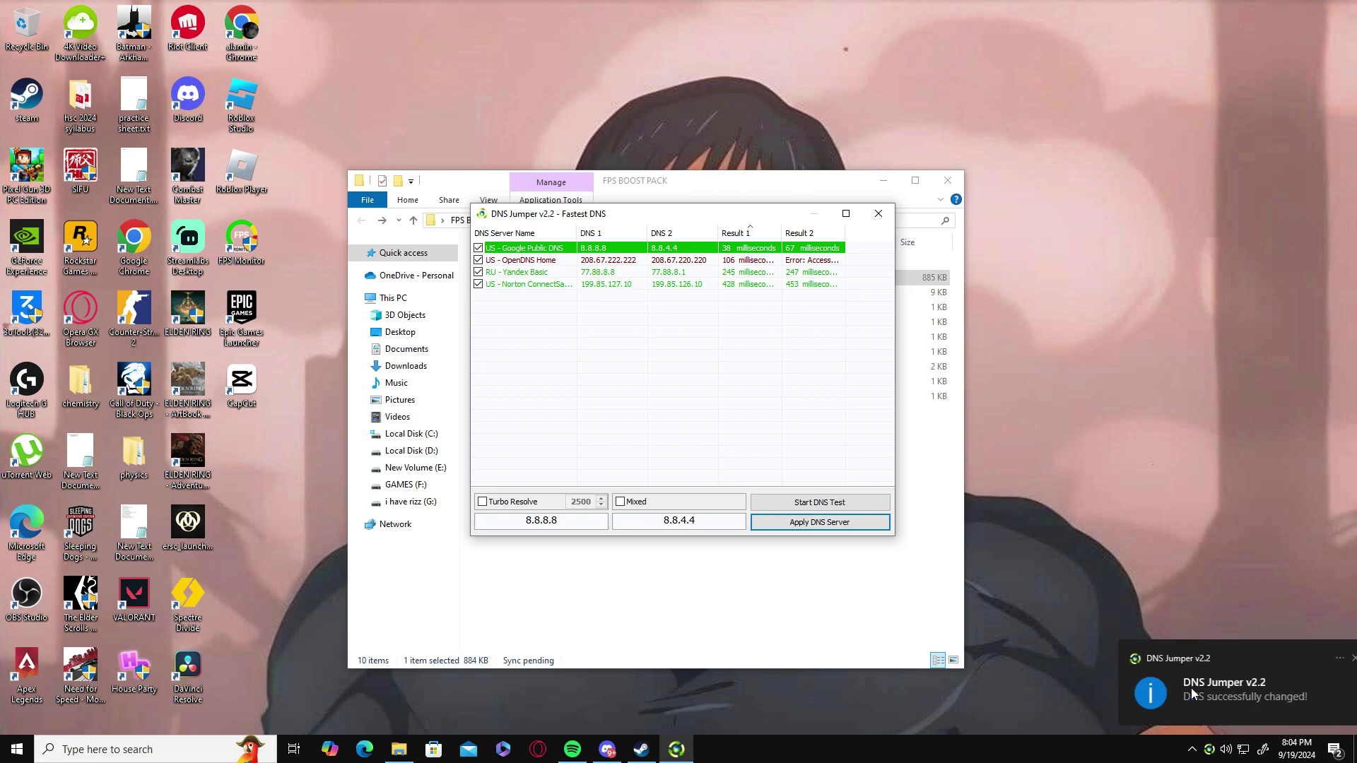
click(881, 220)
Step: Close DNS Jumper and run the Clear DNS Cache (Ping Improve) and Delete Log Files scripts
click(842, 297)
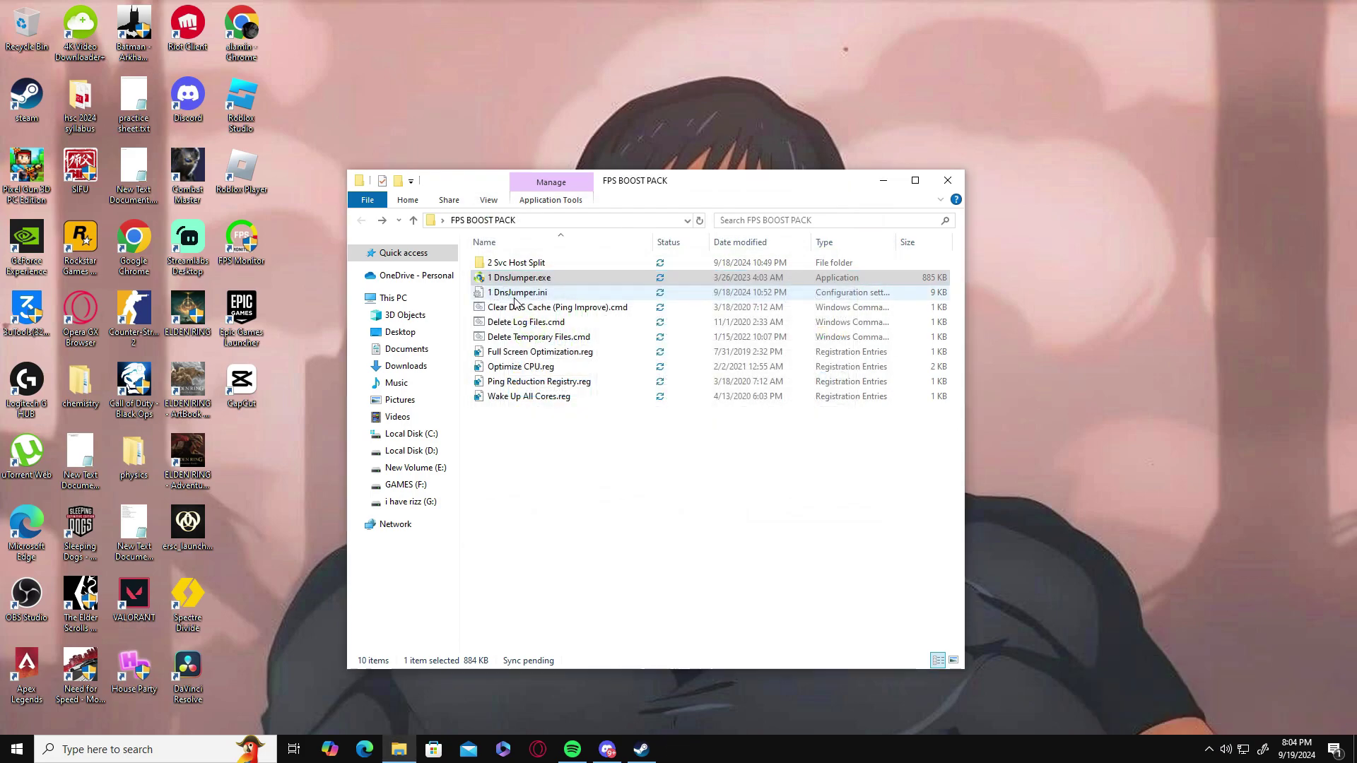
double_click(518, 312)
key(space)
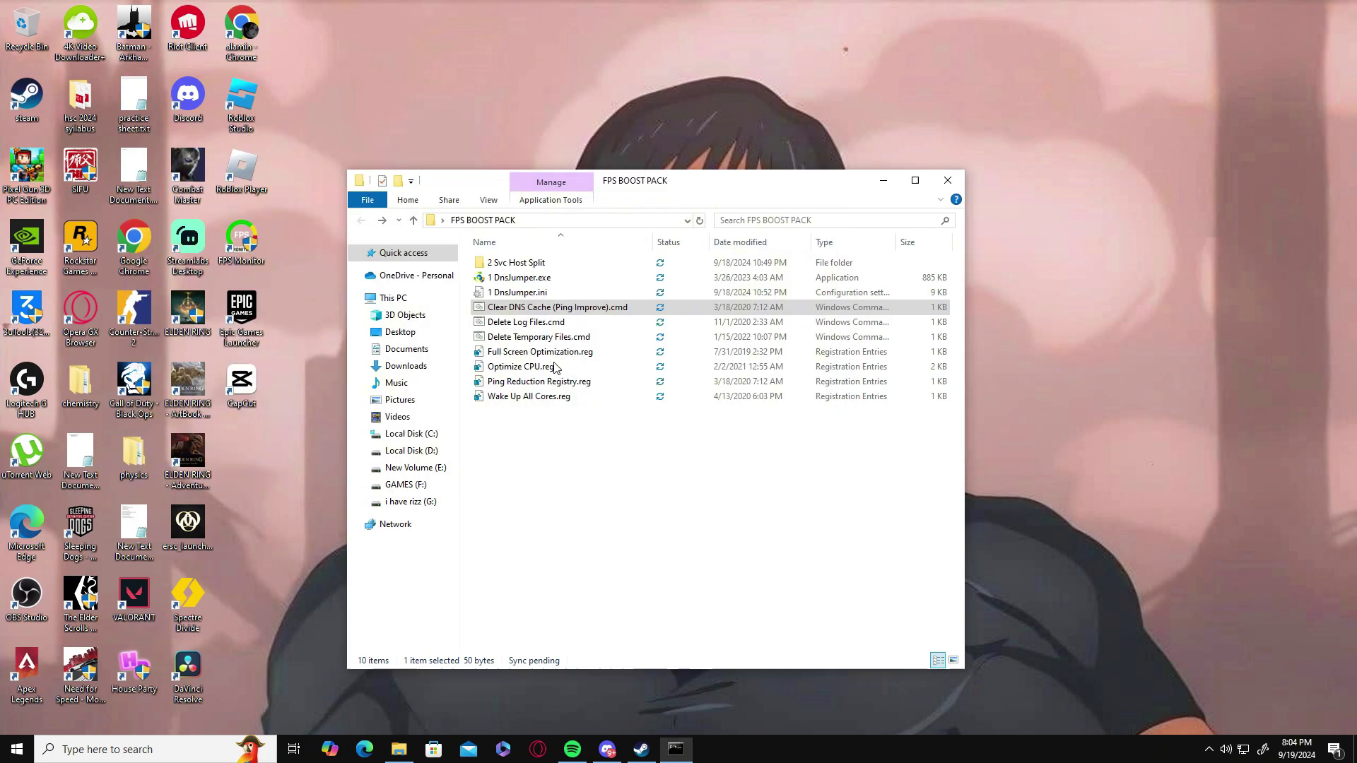
key(Down)
key(Return)
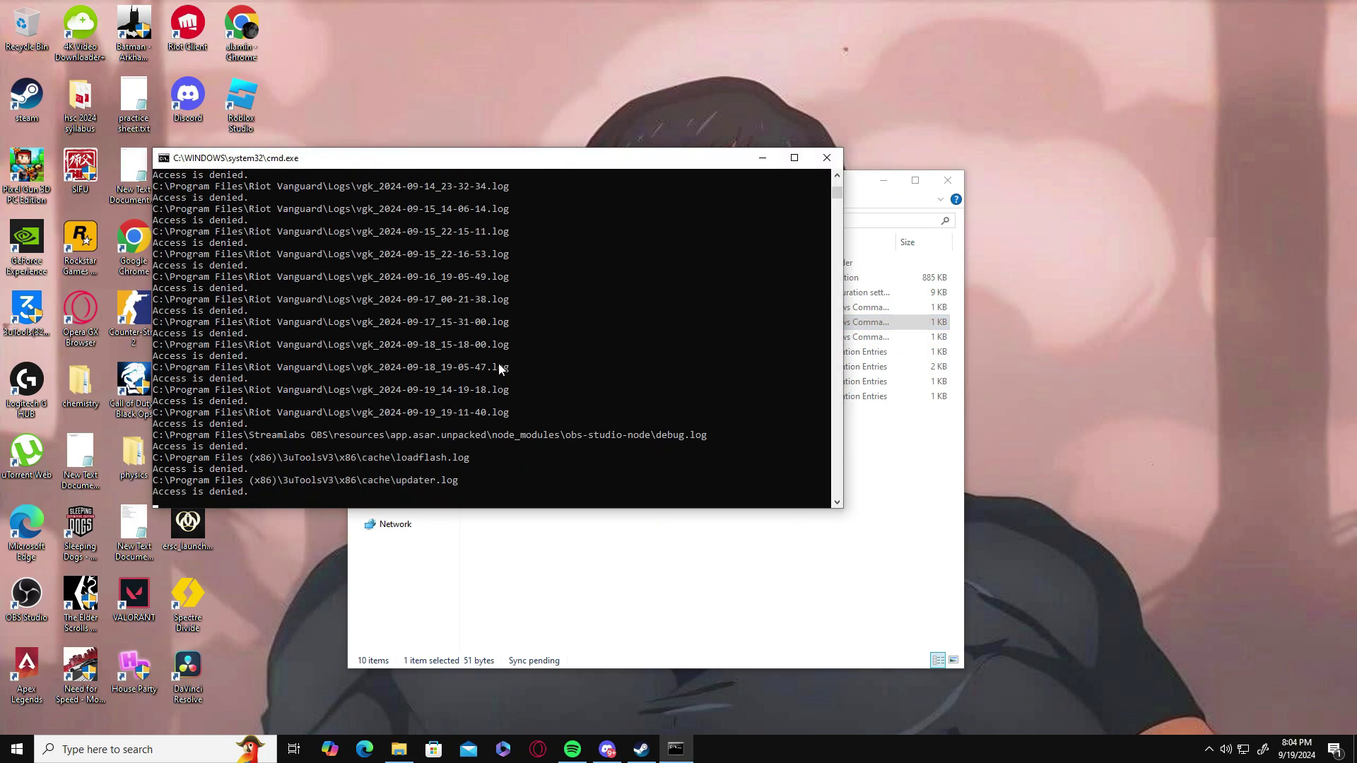
drag(535, 158, 661, 182)
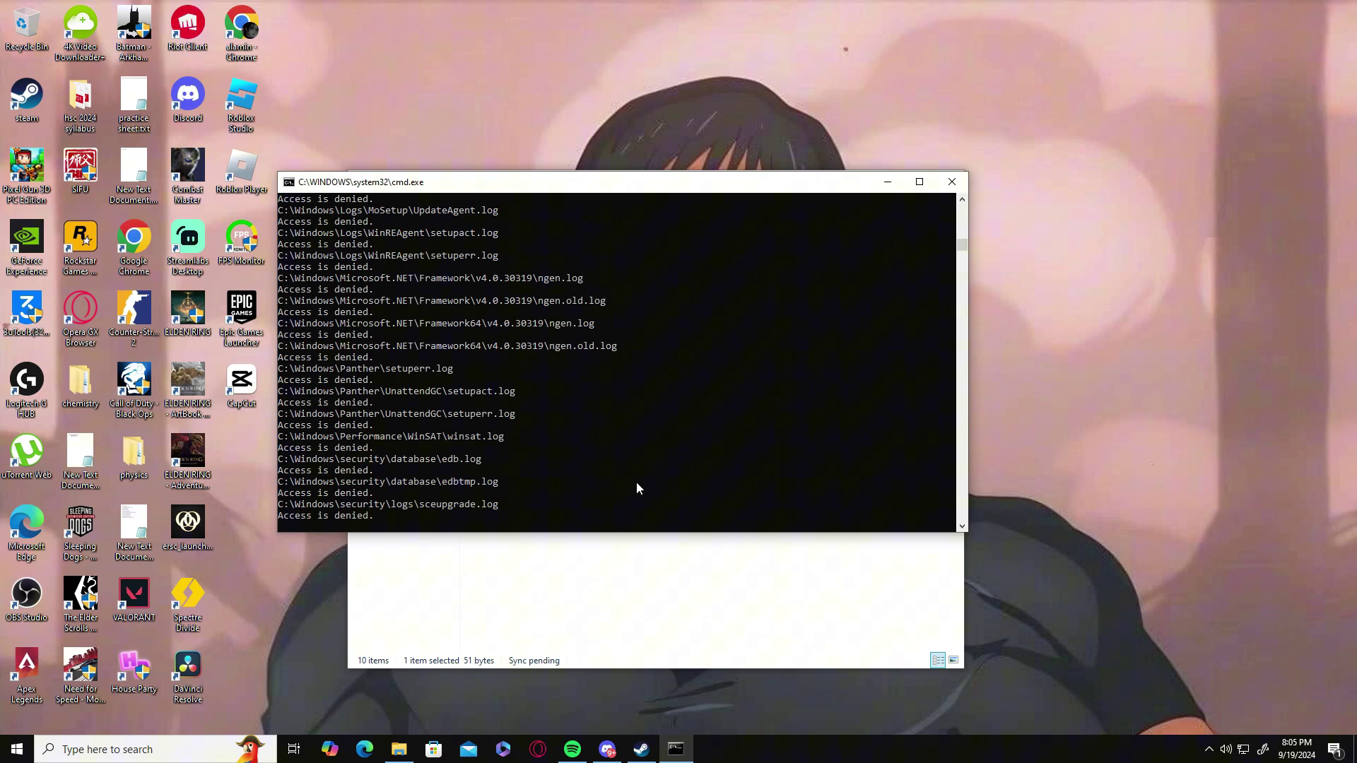
Step: Close the log-deletion window and run the Delete Temporary Files script
click(949, 185)
double_click(540, 336)
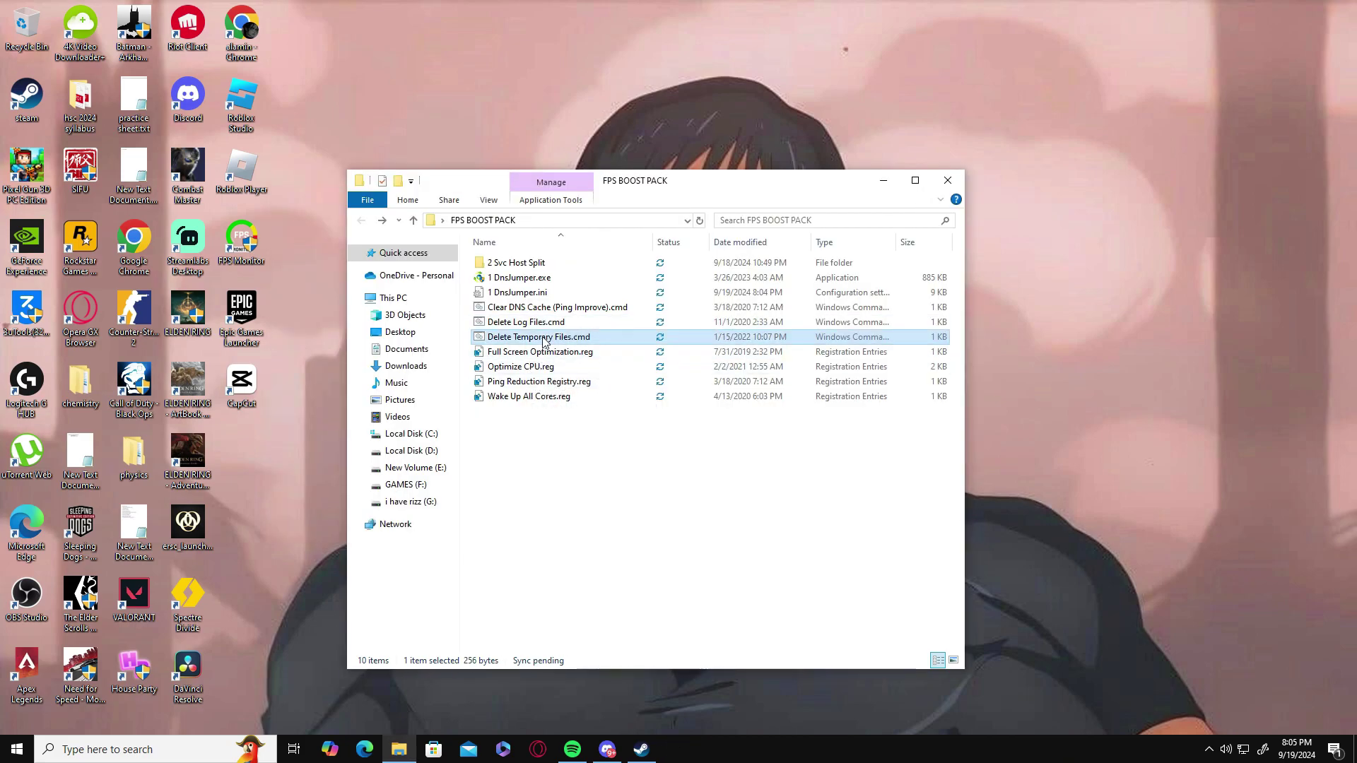
key(Return)
Step: Merge the Full Screen Optimization tweak into the registry
click(543, 352)
double_click(543, 358)
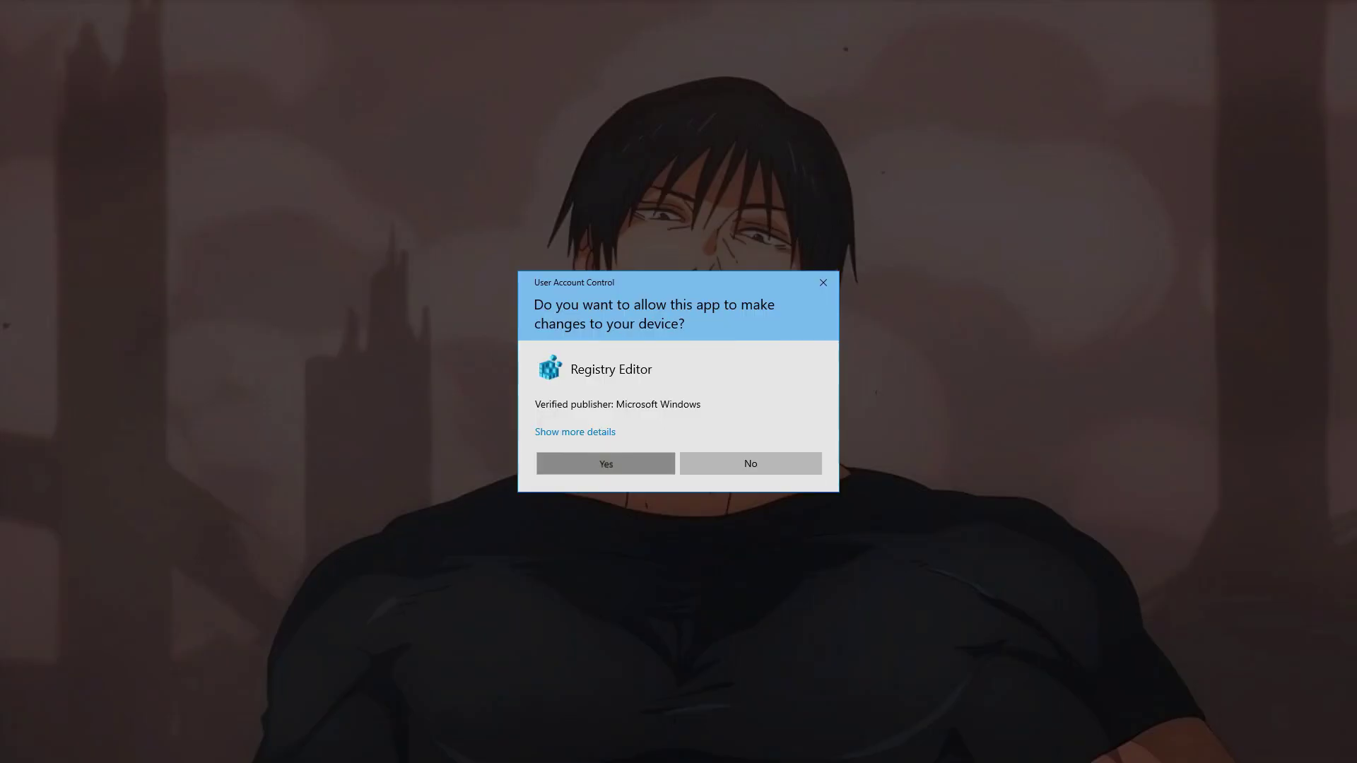
click(665, 466)
click(779, 397)
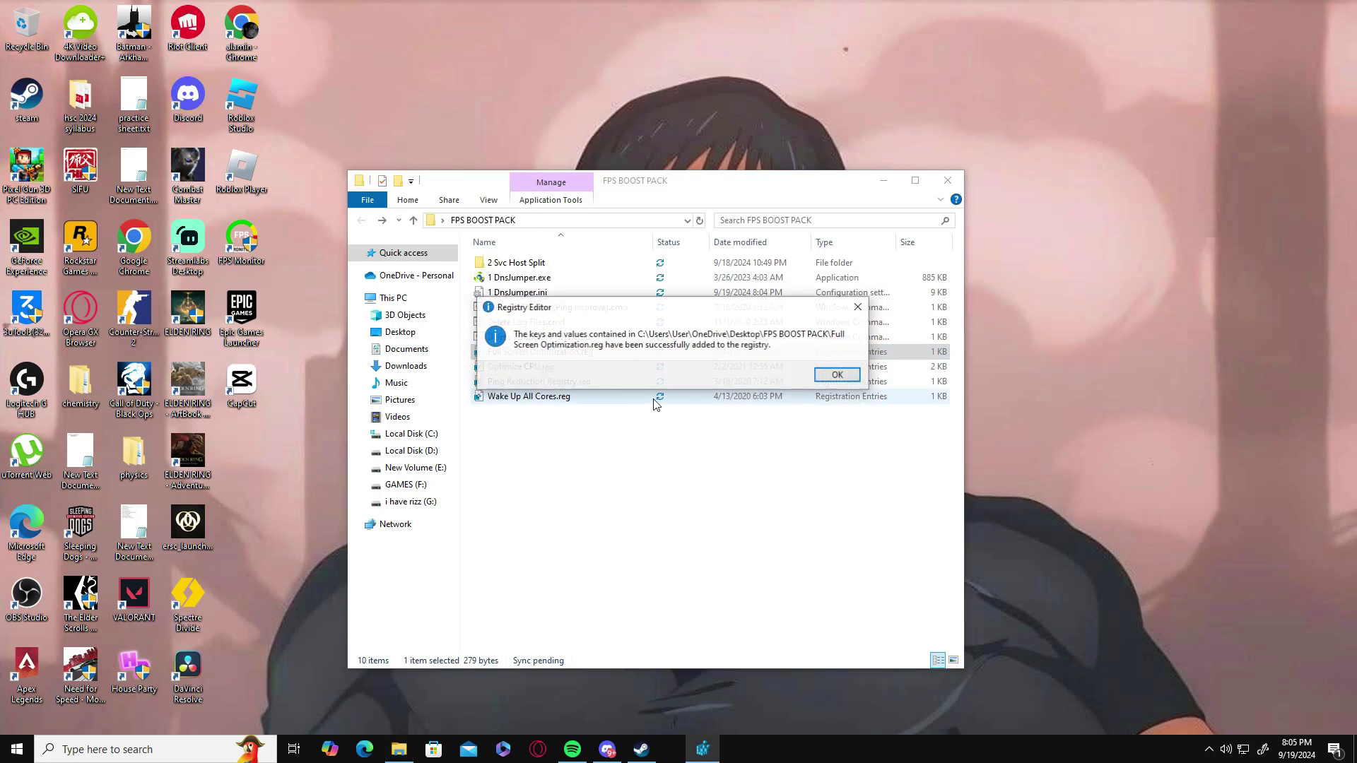
click(840, 375)
Step: Merge the Optimize CPU tweak into the registry
click(537, 369)
double_click(538, 368)
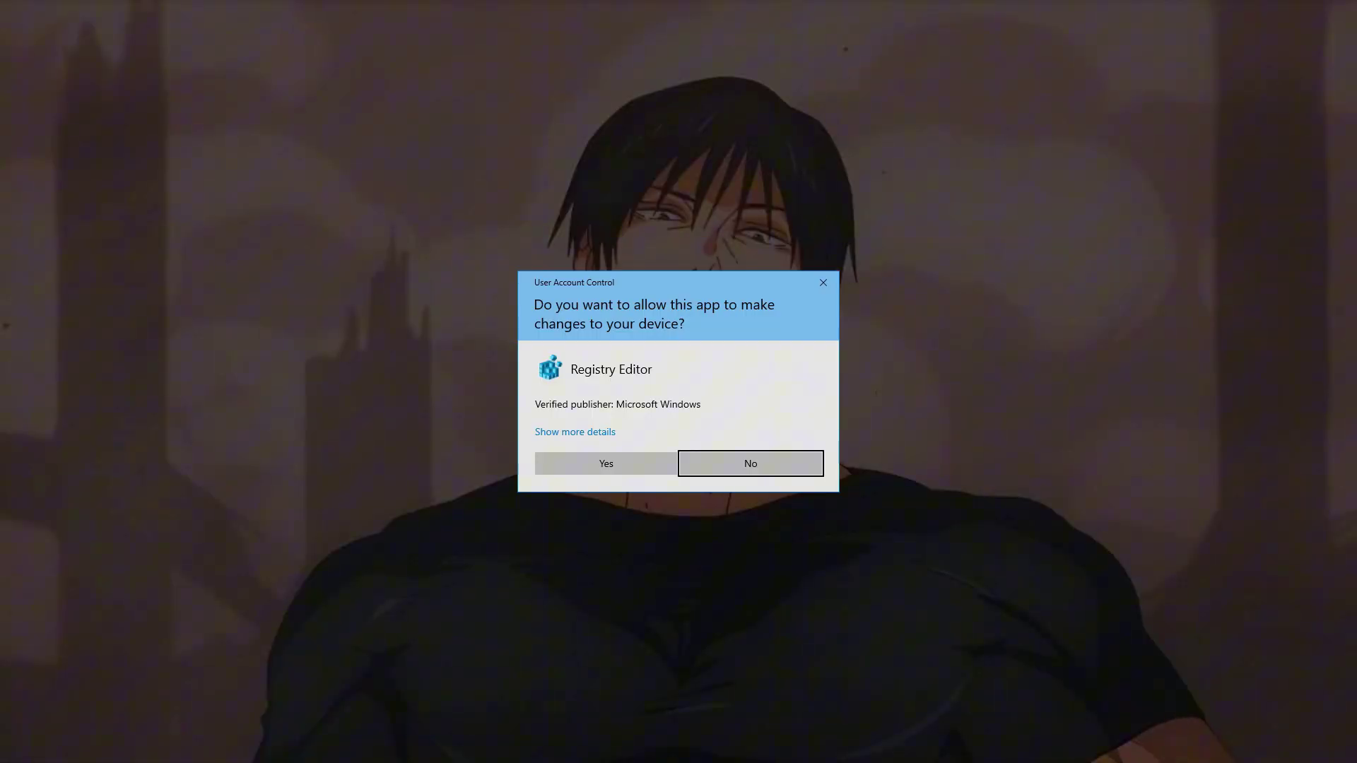
click(604, 464)
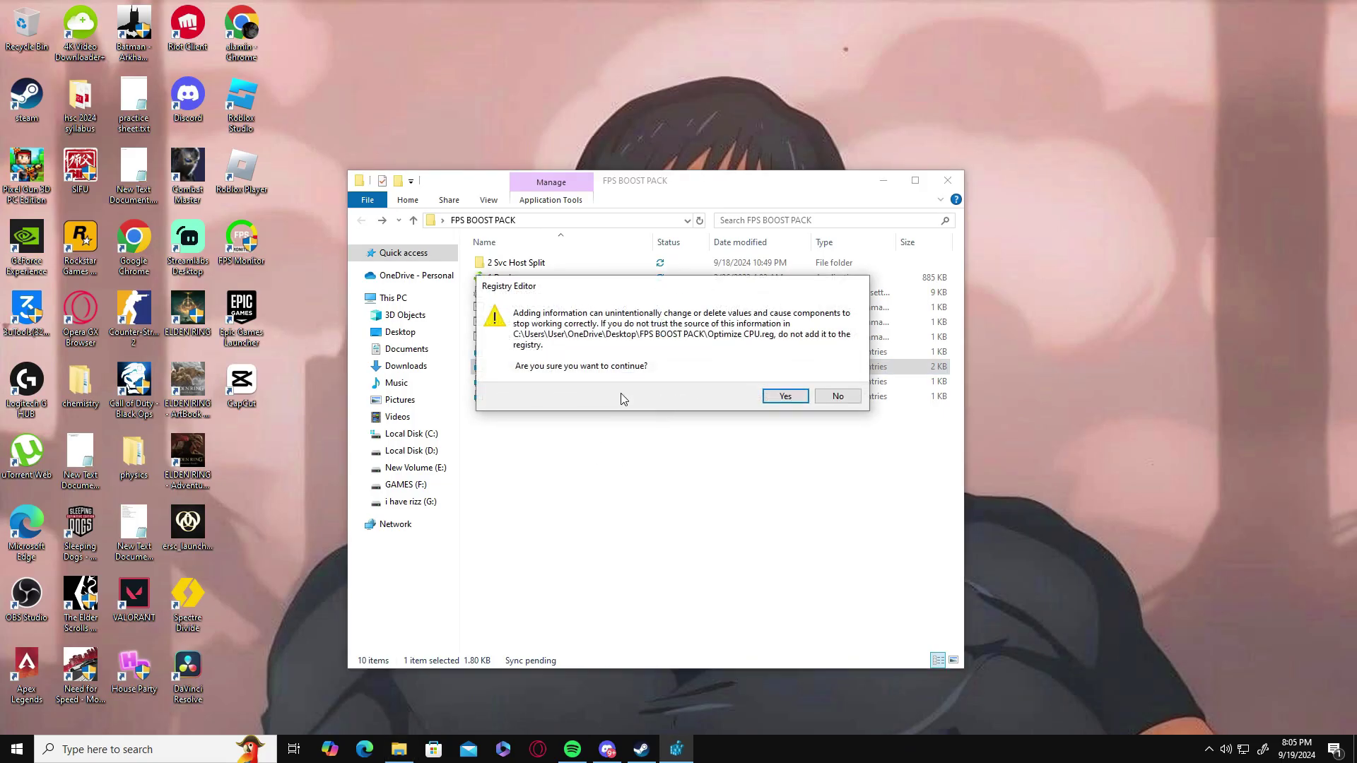
click(785, 398)
click(836, 376)
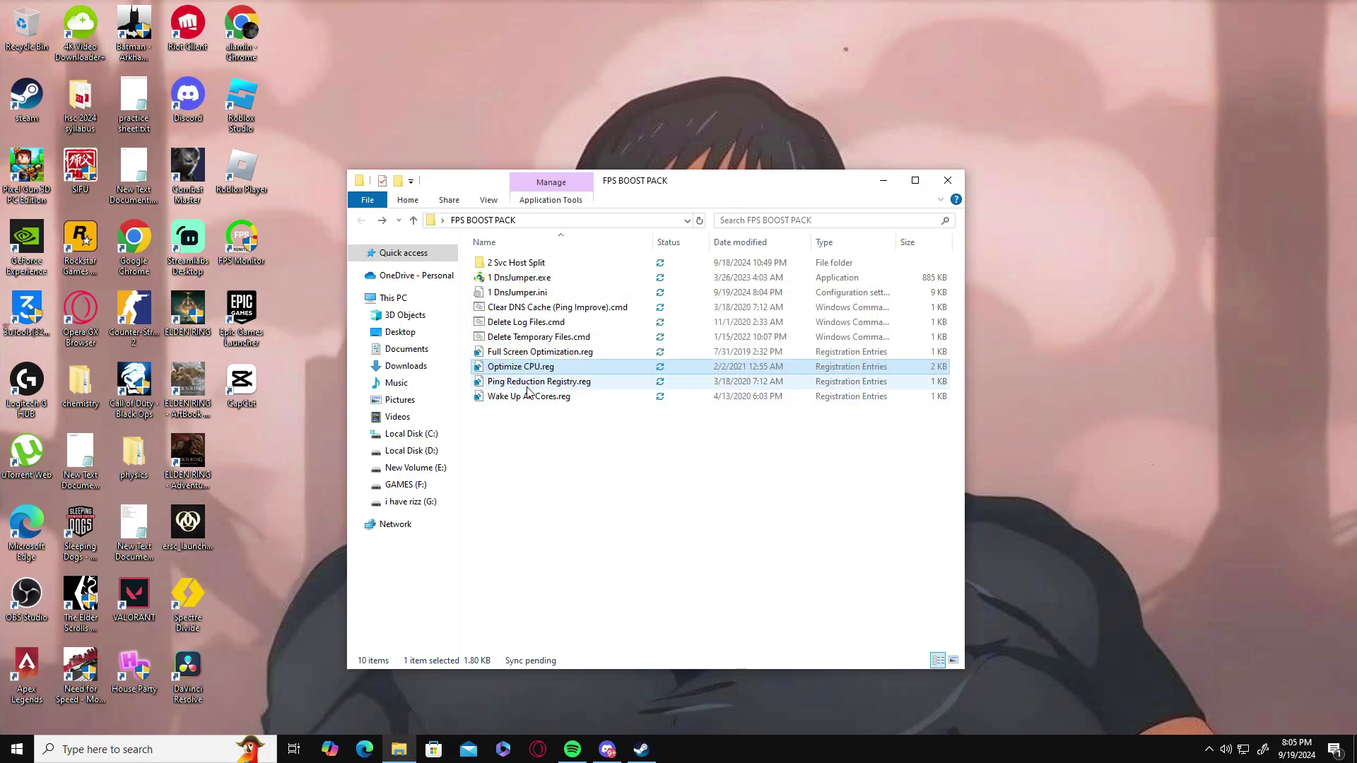
Step: Merge the Ping Reduction Registry and Wake Up All Cores tweaks, confirming each success
double_click(537, 381)
click(609, 464)
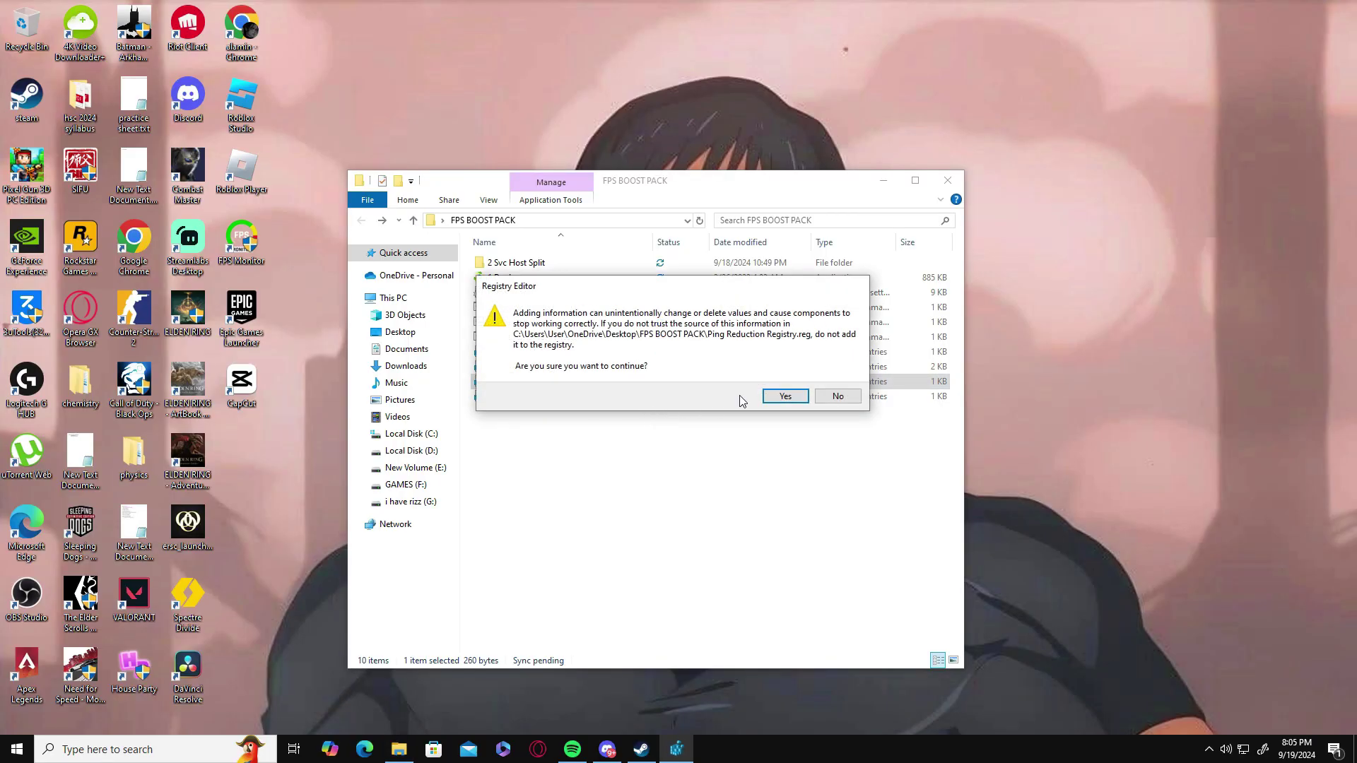
click(781, 398)
click(837, 377)
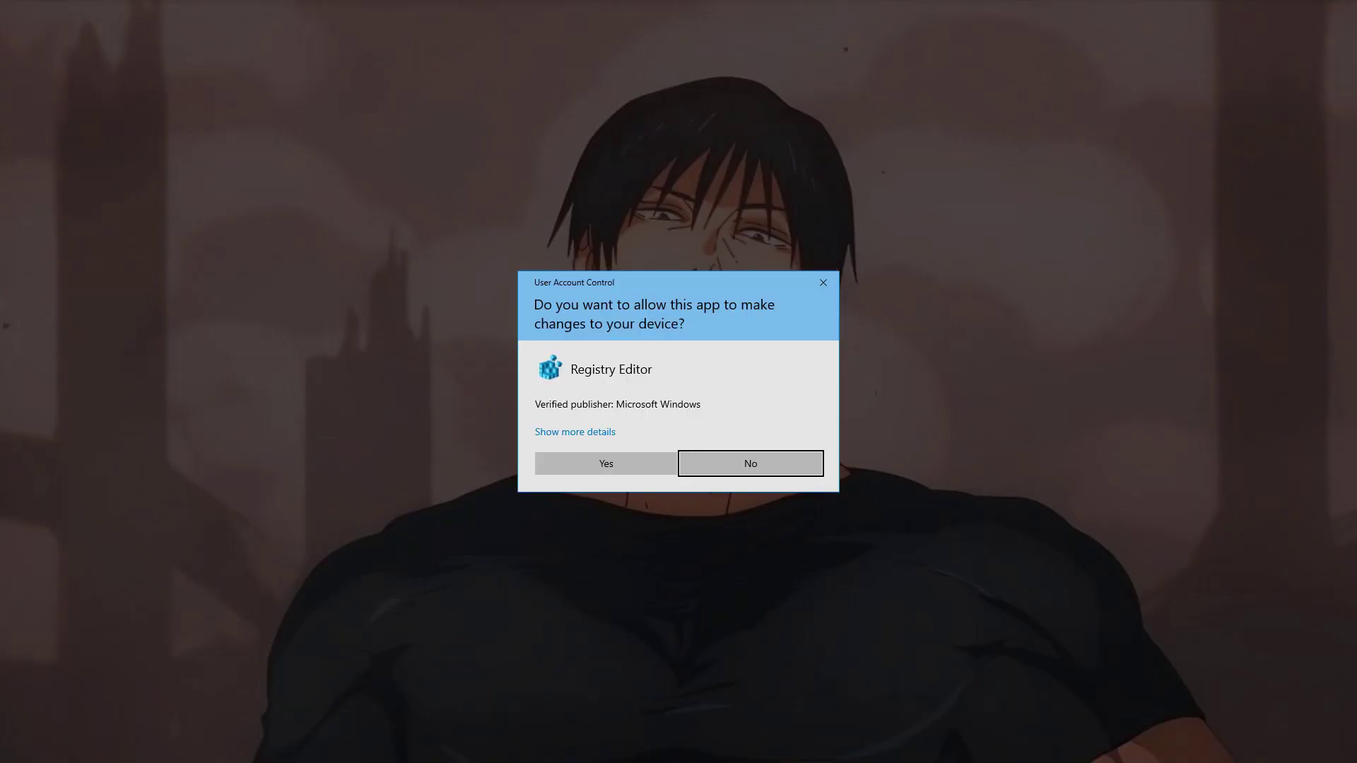
click(606, 464)
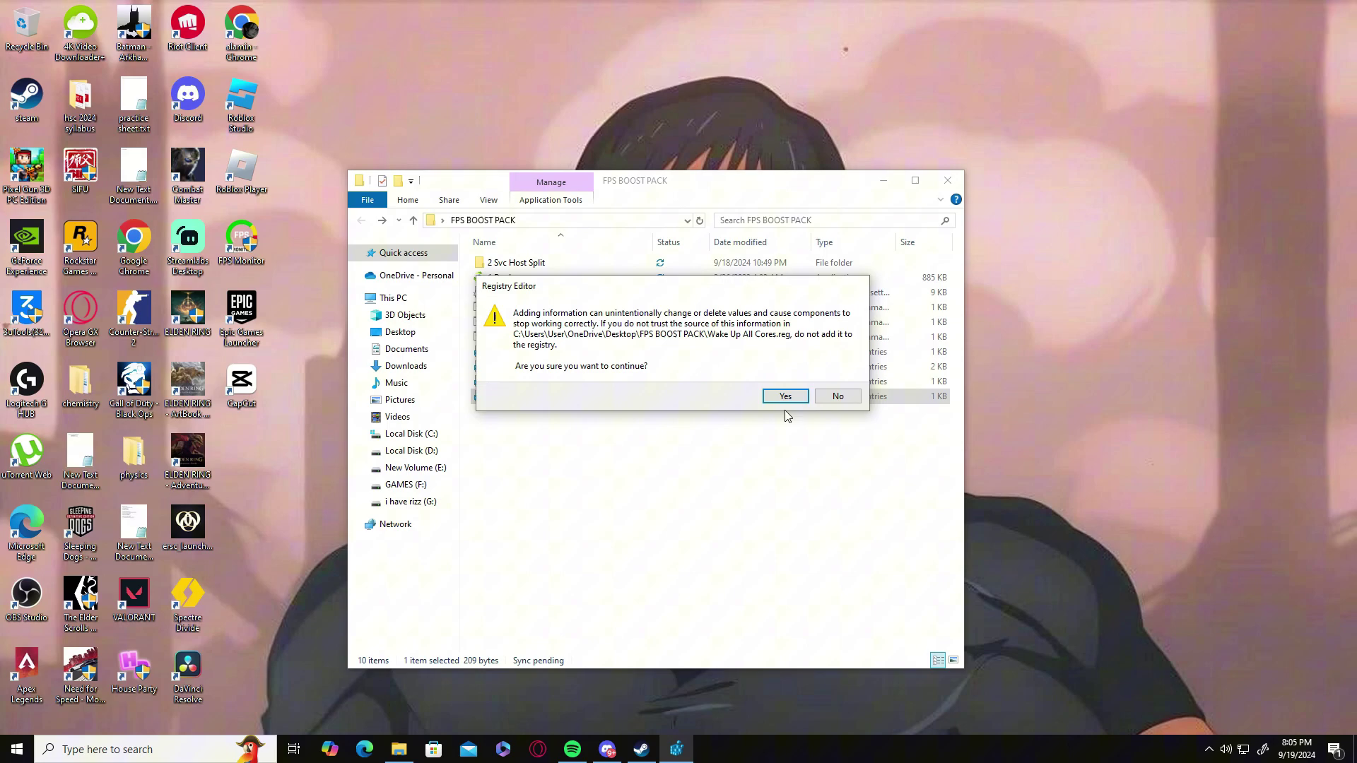
click(785, 398)
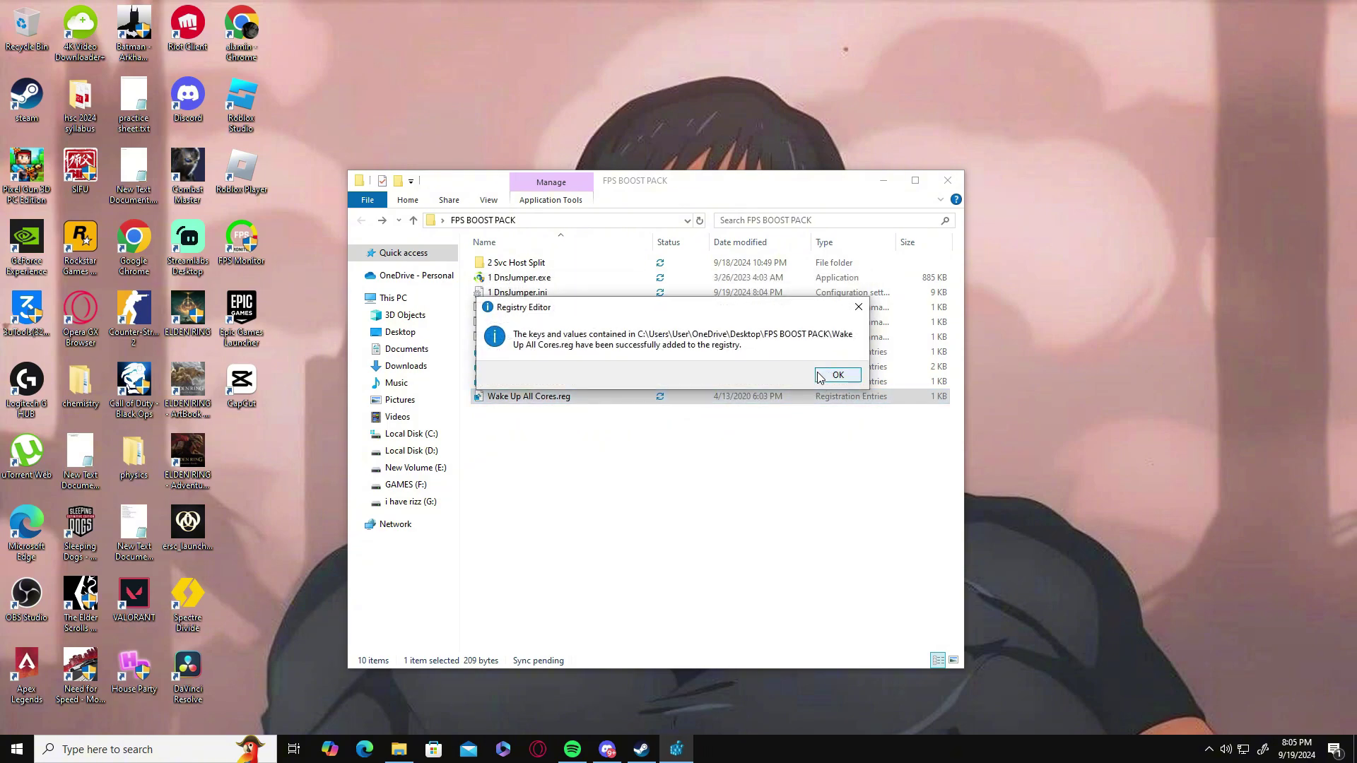
click(832, 377)
Step: Find Background apps through search and switch 'Let apps run in the background' off
click(946, 185)
click(139, 750)
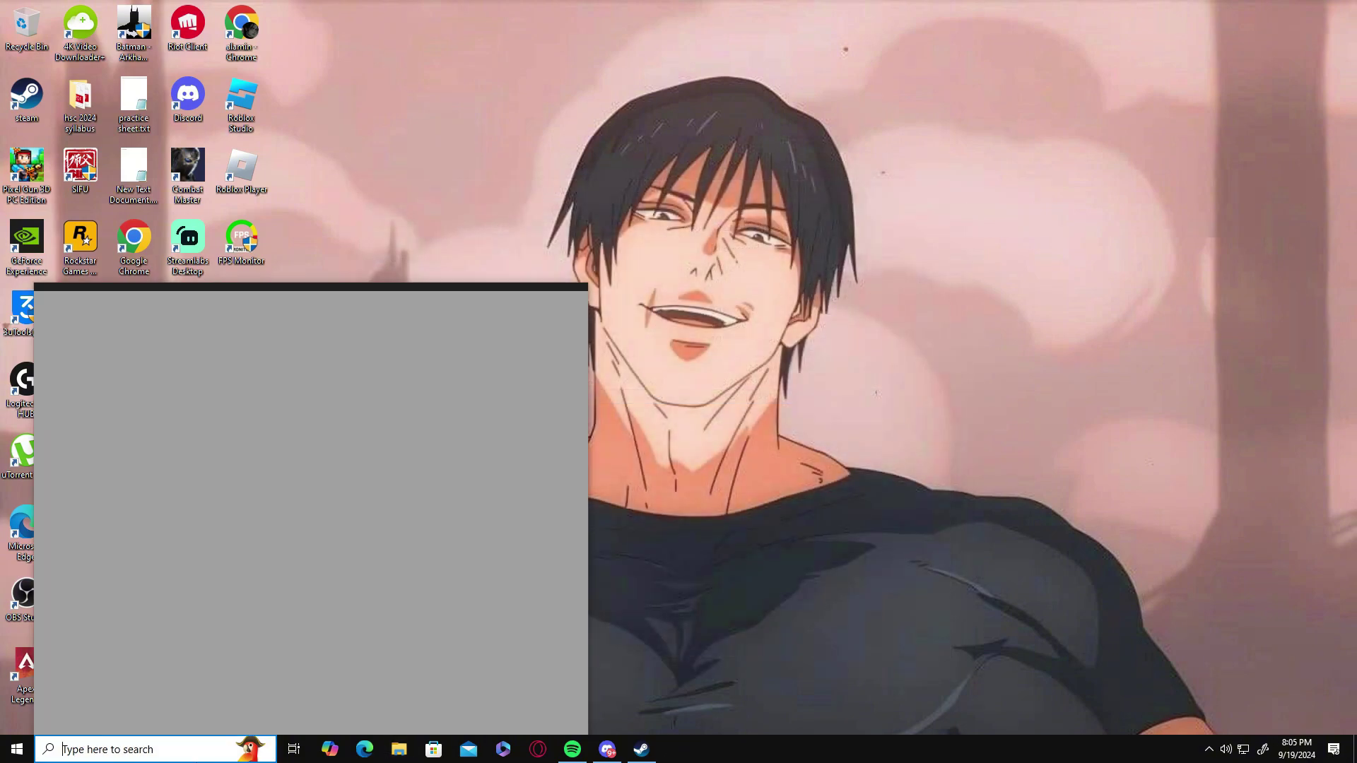
text(bac)
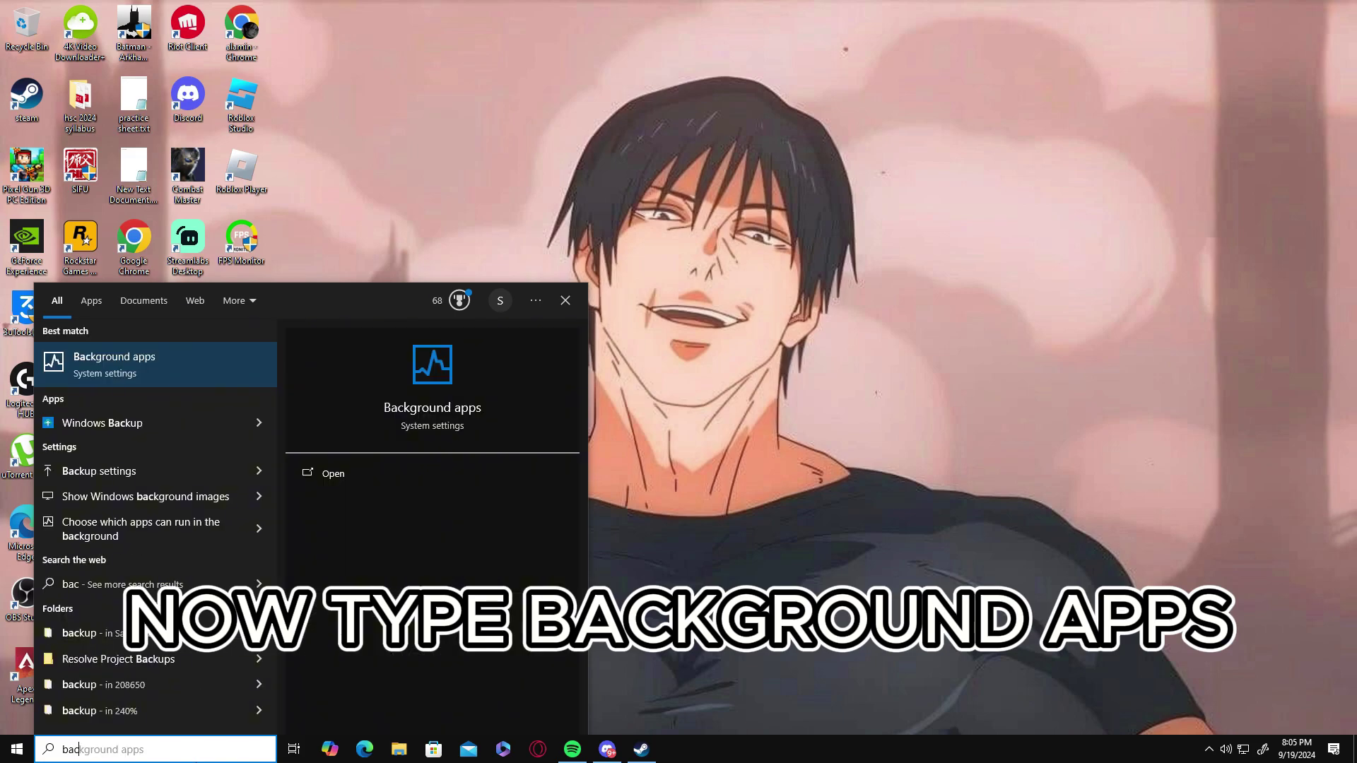
click(138, 366)
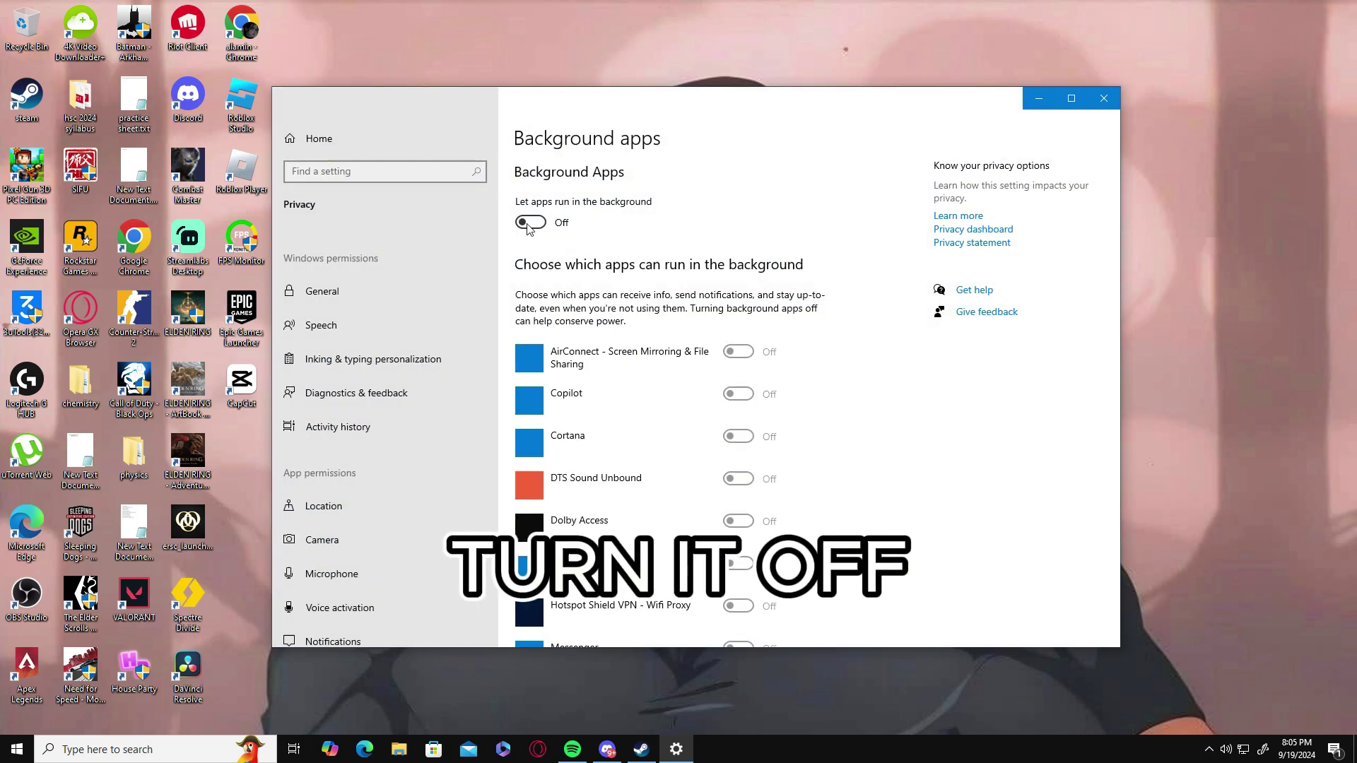
click(529, 224)
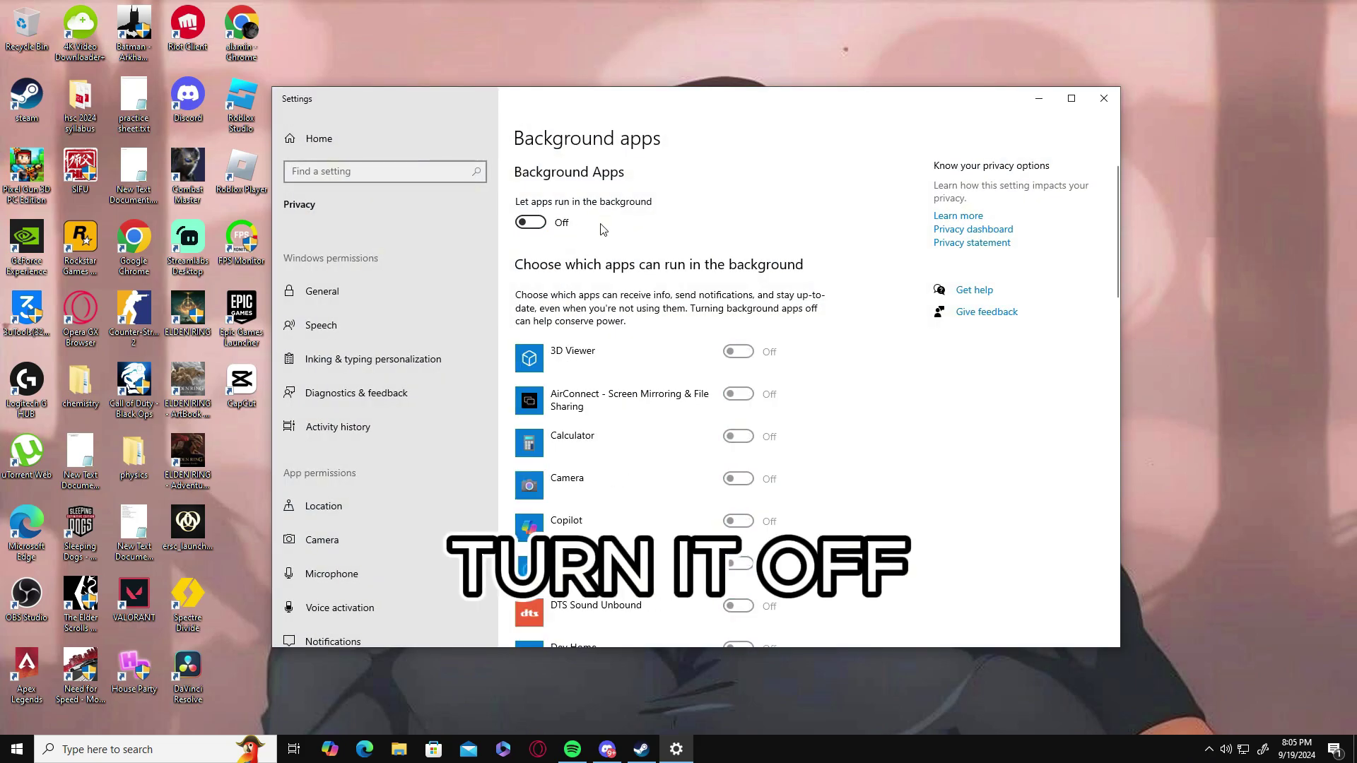
Step: Open 'edit power plan' from search and select the High performance plan in Power Options
click(1102, 98)
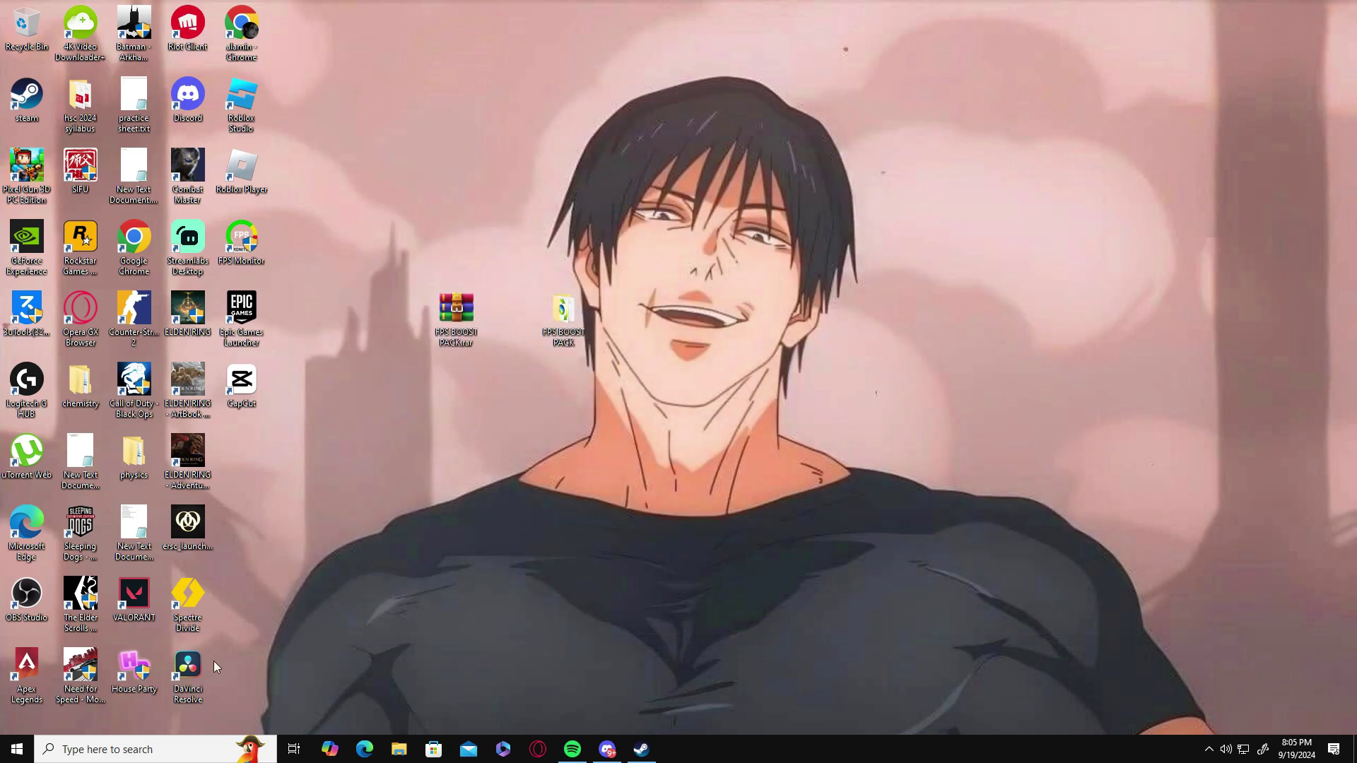
click(158, 749)
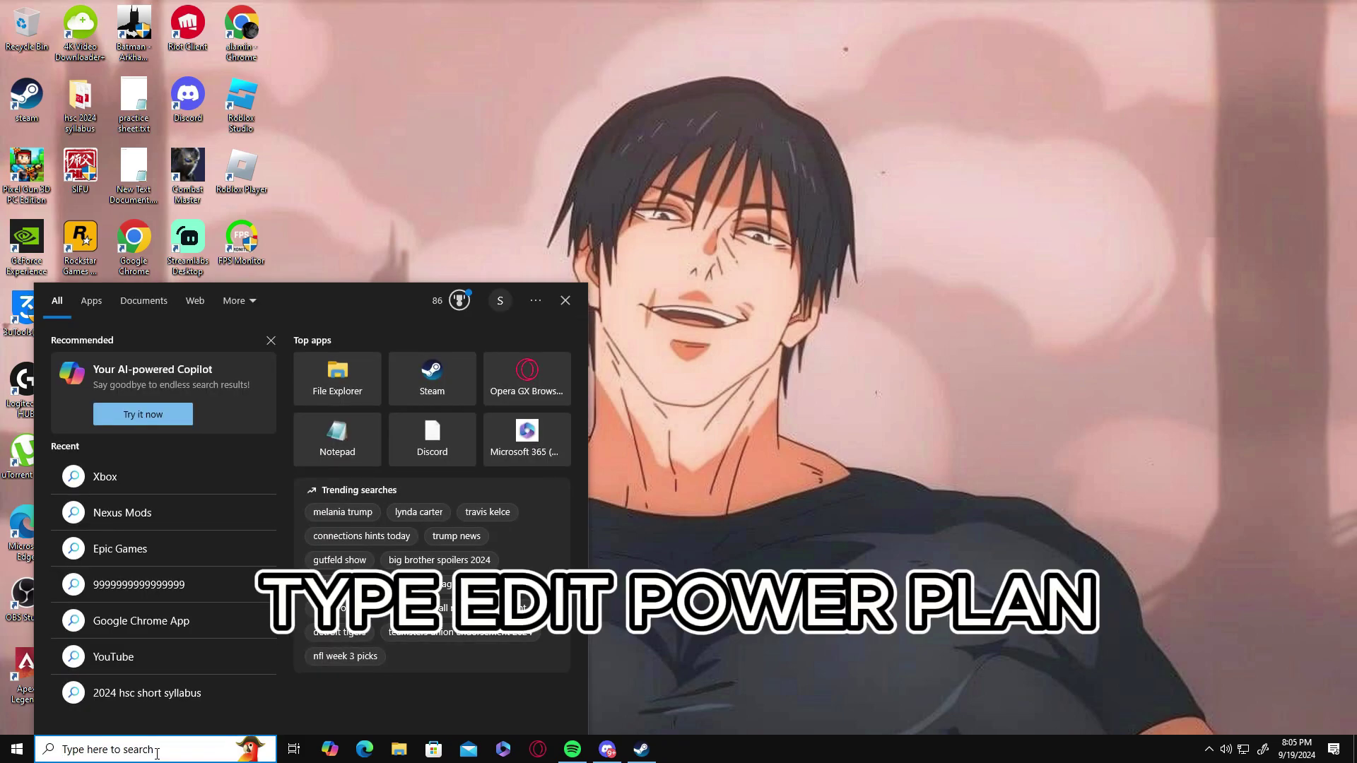
text(edit)
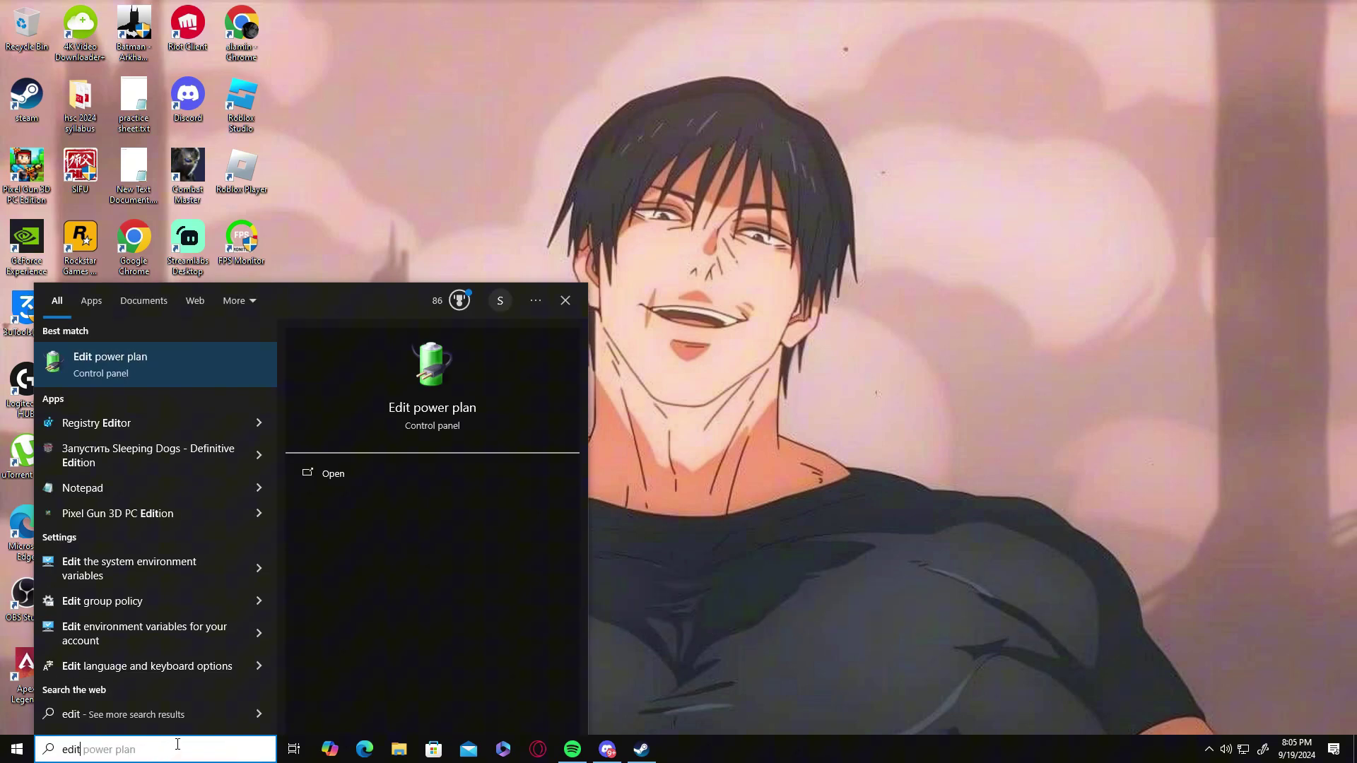
click(92, 374)
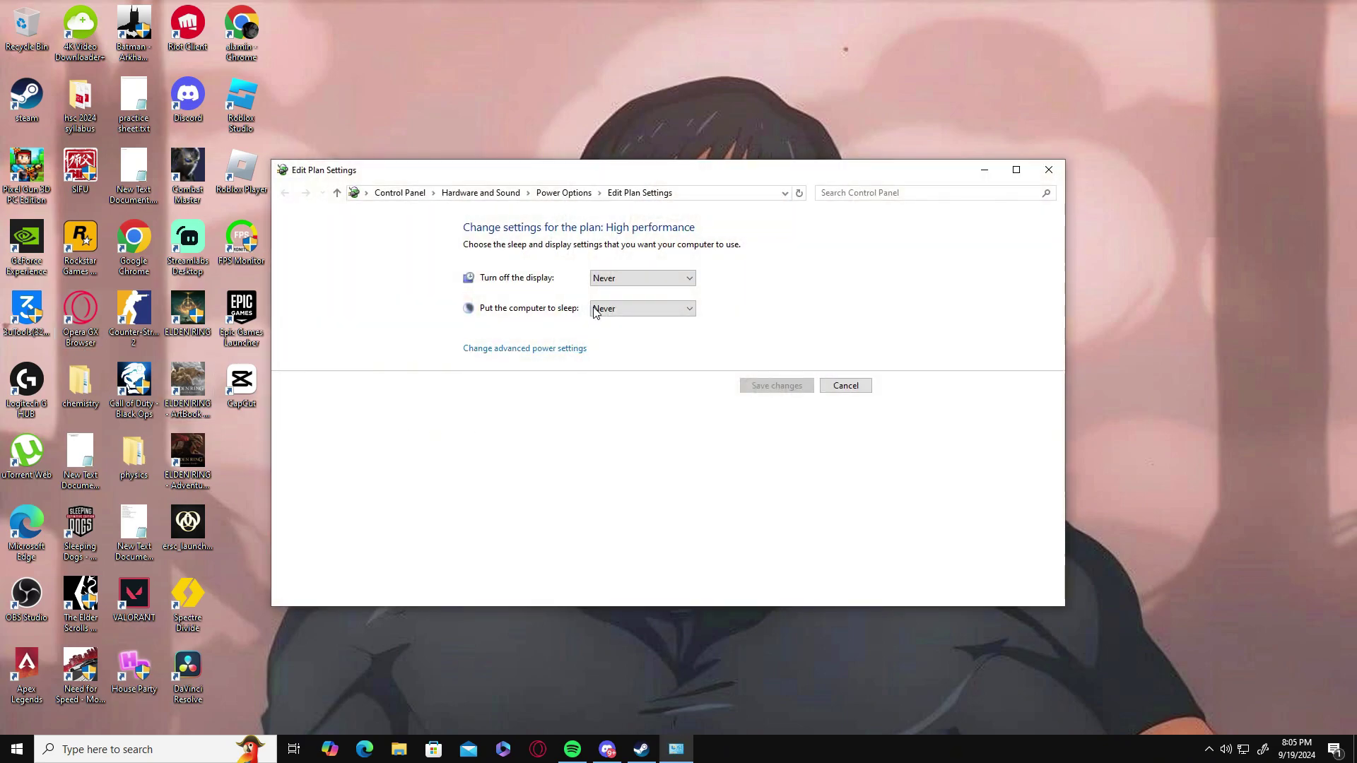
click(565, 192)
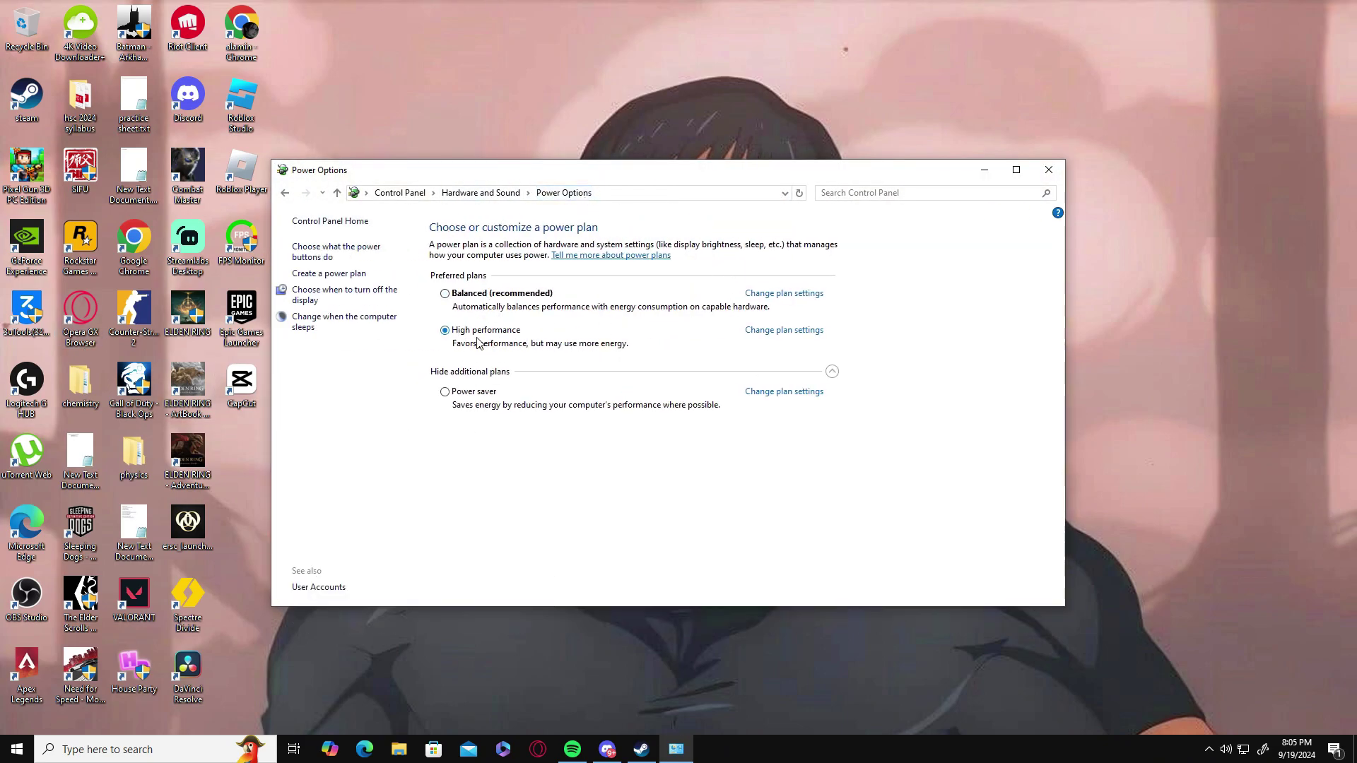
click(1059, 169)
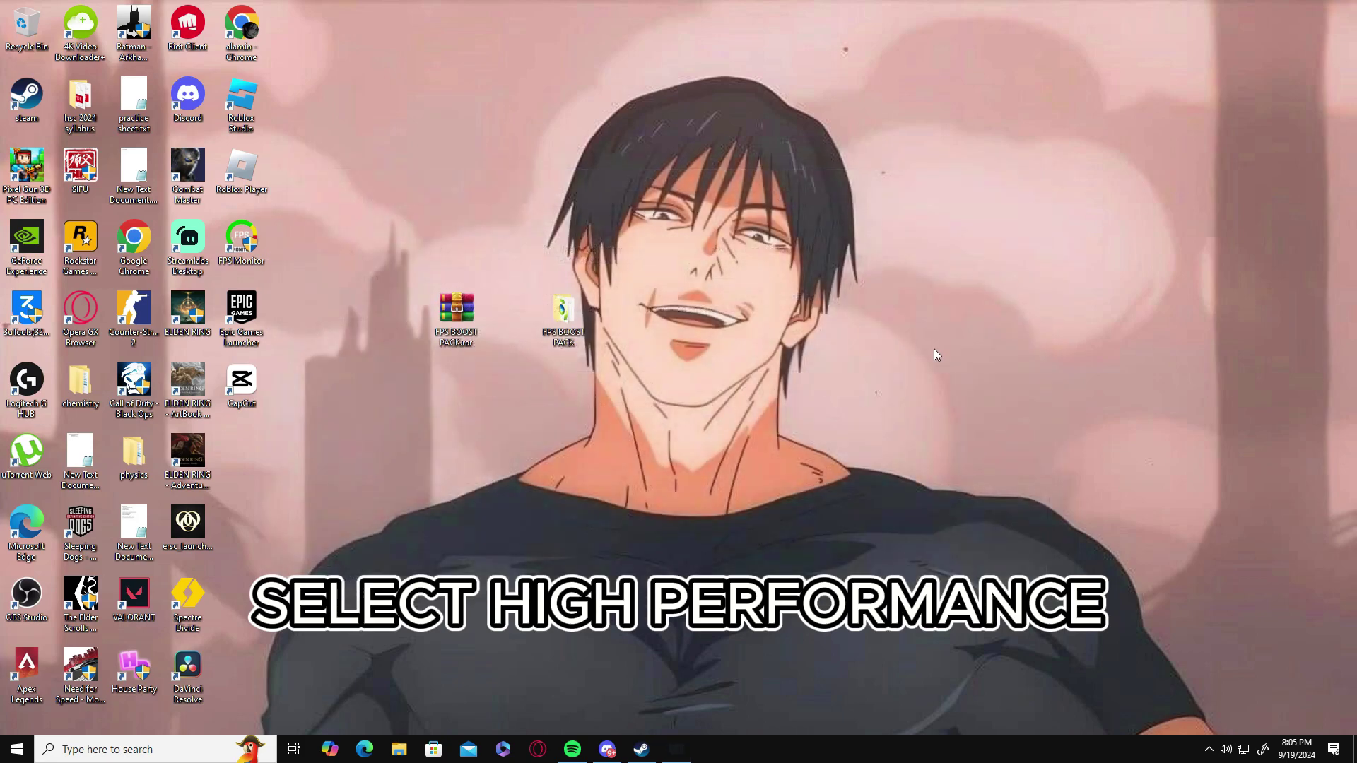
Step: Find Game Mode through search, switch its toggle on, and close Settings
click(180, 748)
text(gam)
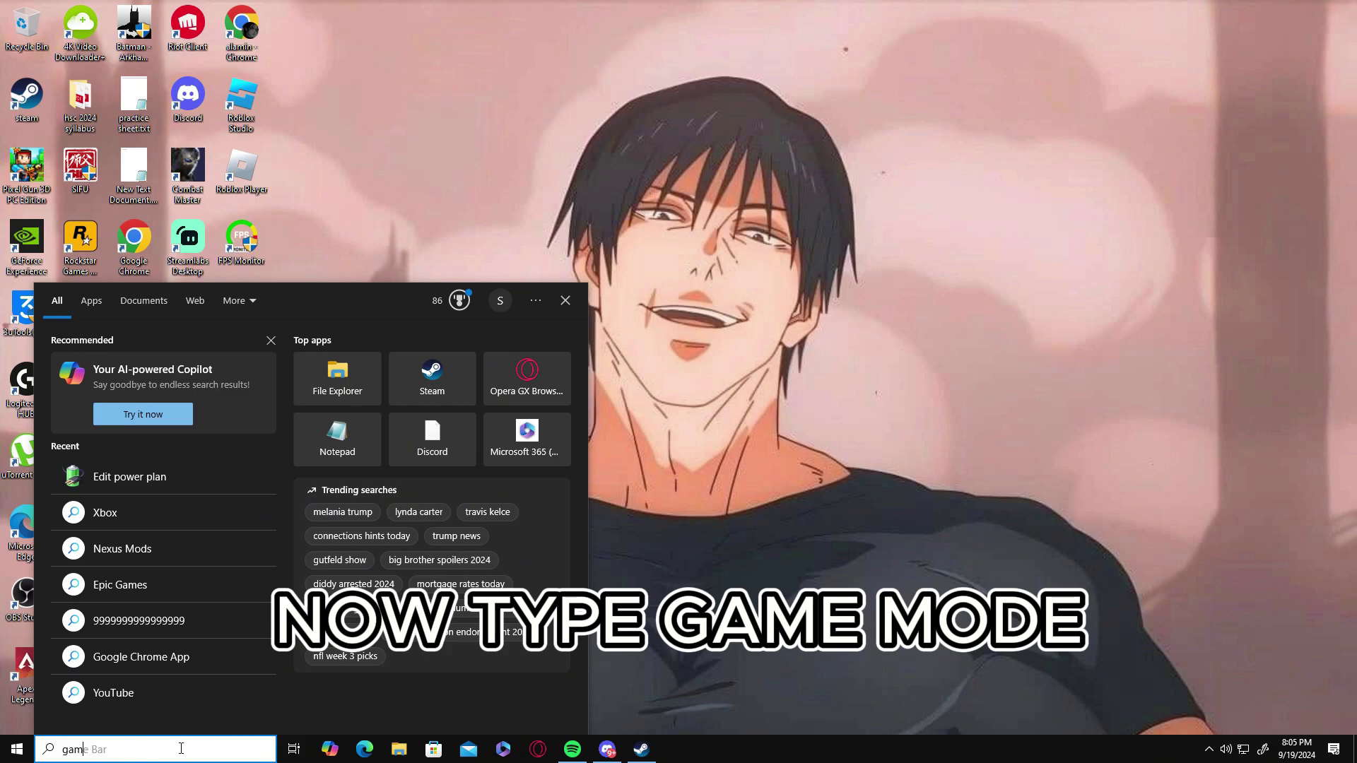
text(e m)
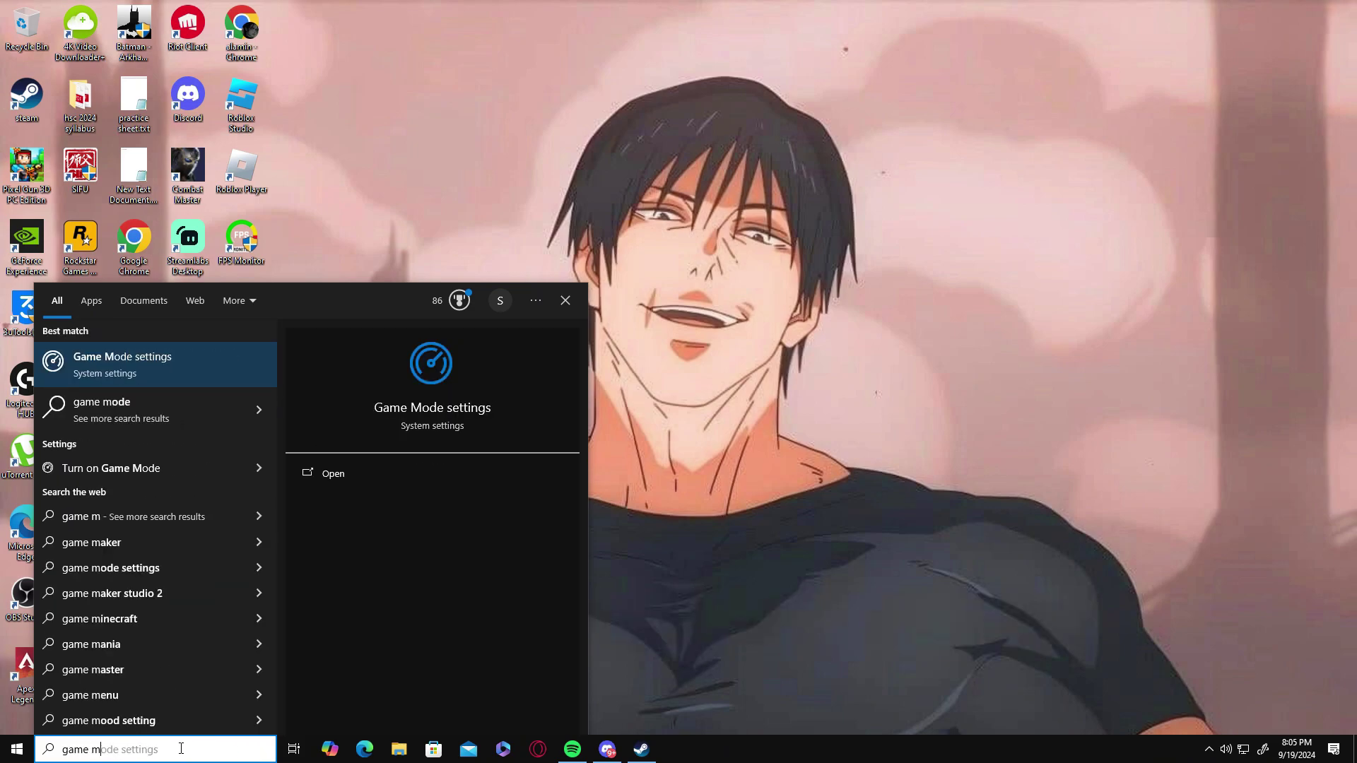
text(o)
click(170, 361)
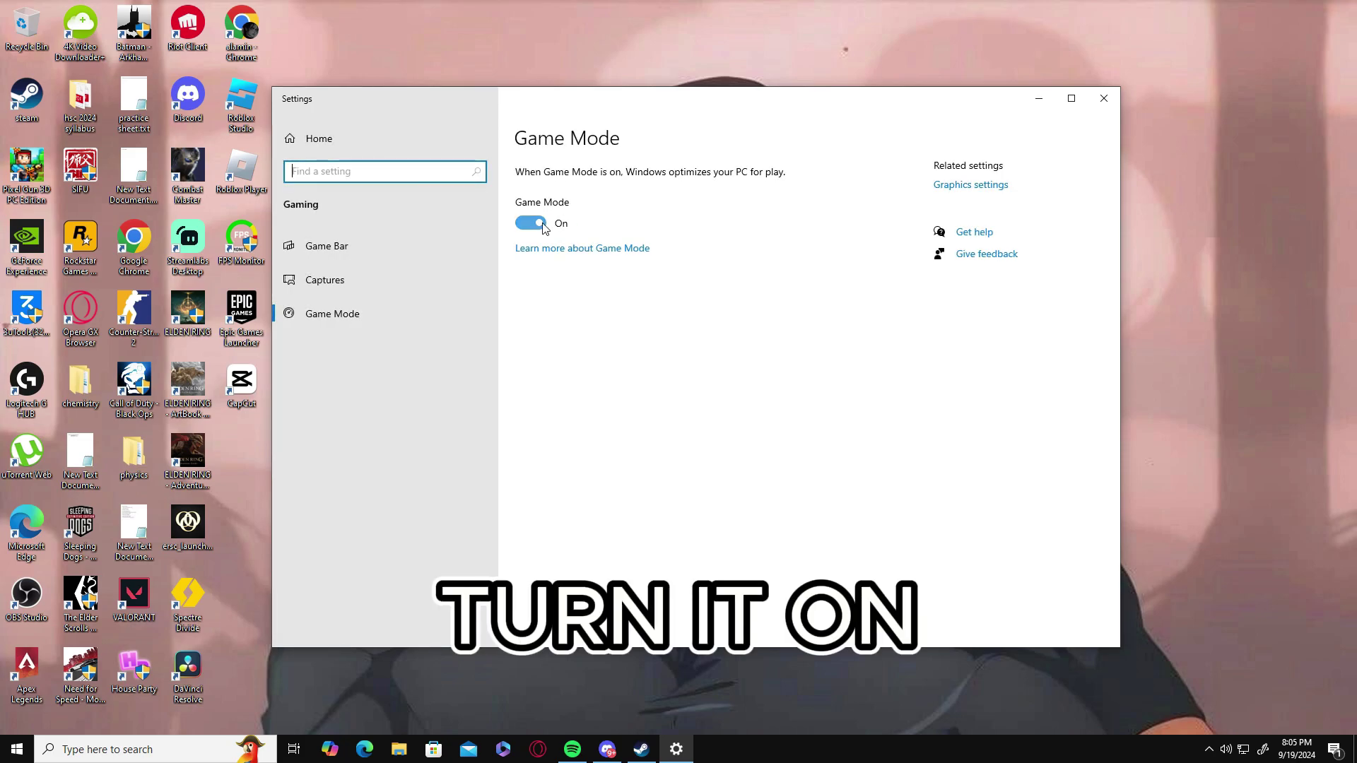
click(542, 226)
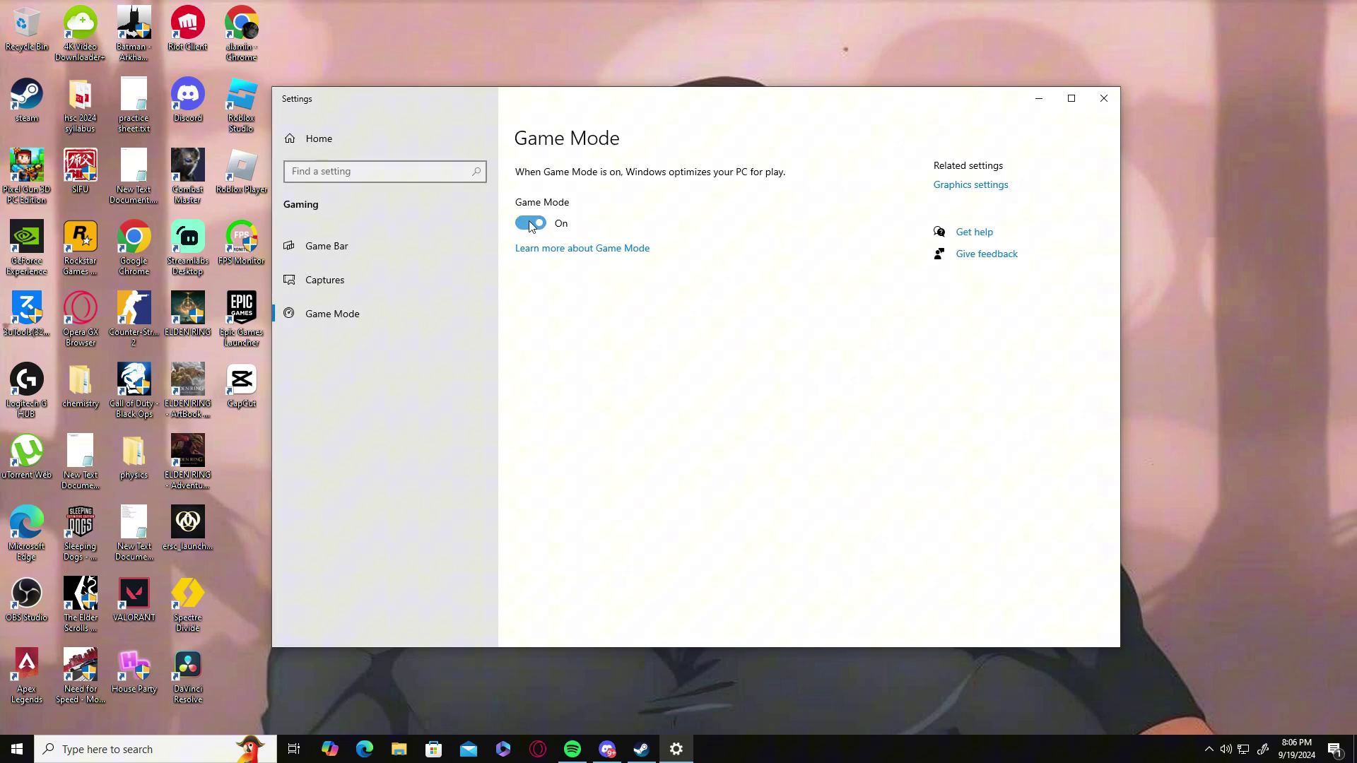
click(1101, 98)
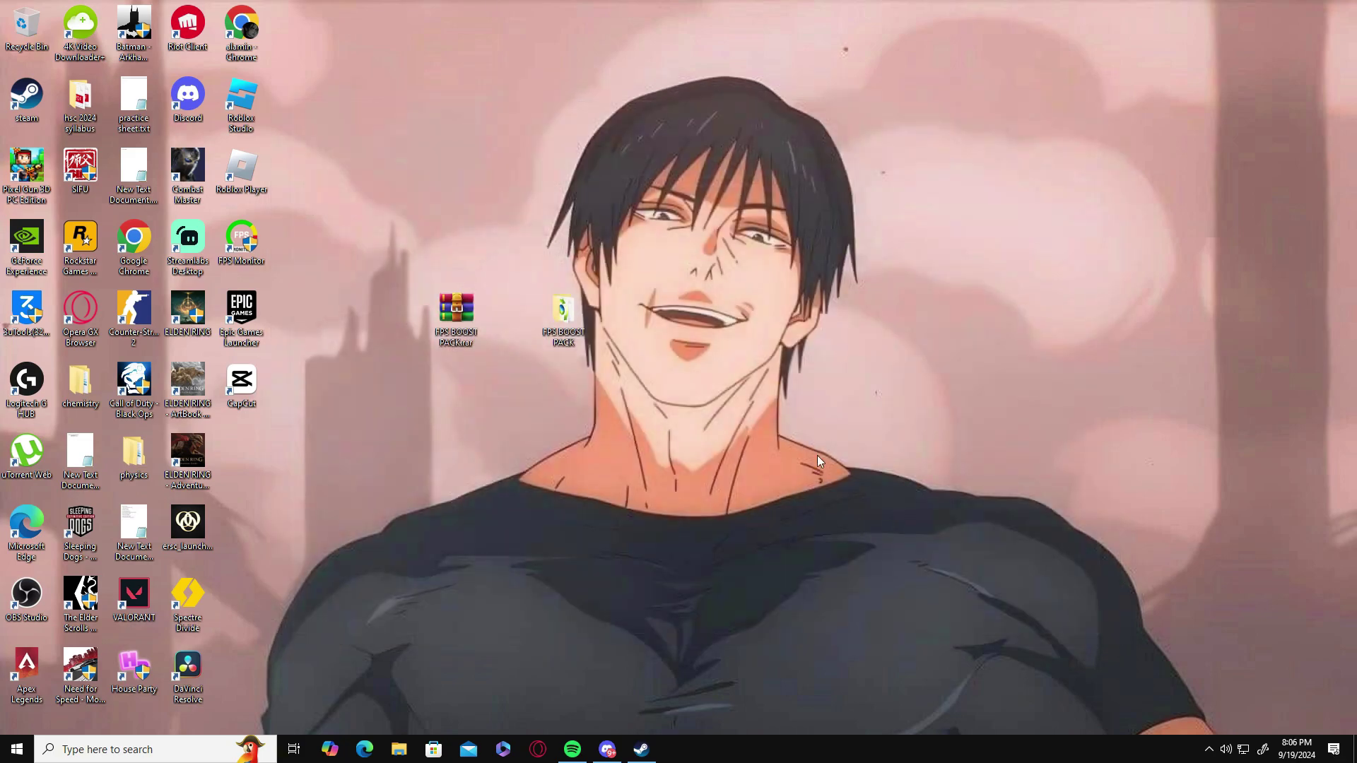
Step: Launch NVIDIA Control Panel from the desktop and set image settings to emphasize Performance
right_click(733, 378)
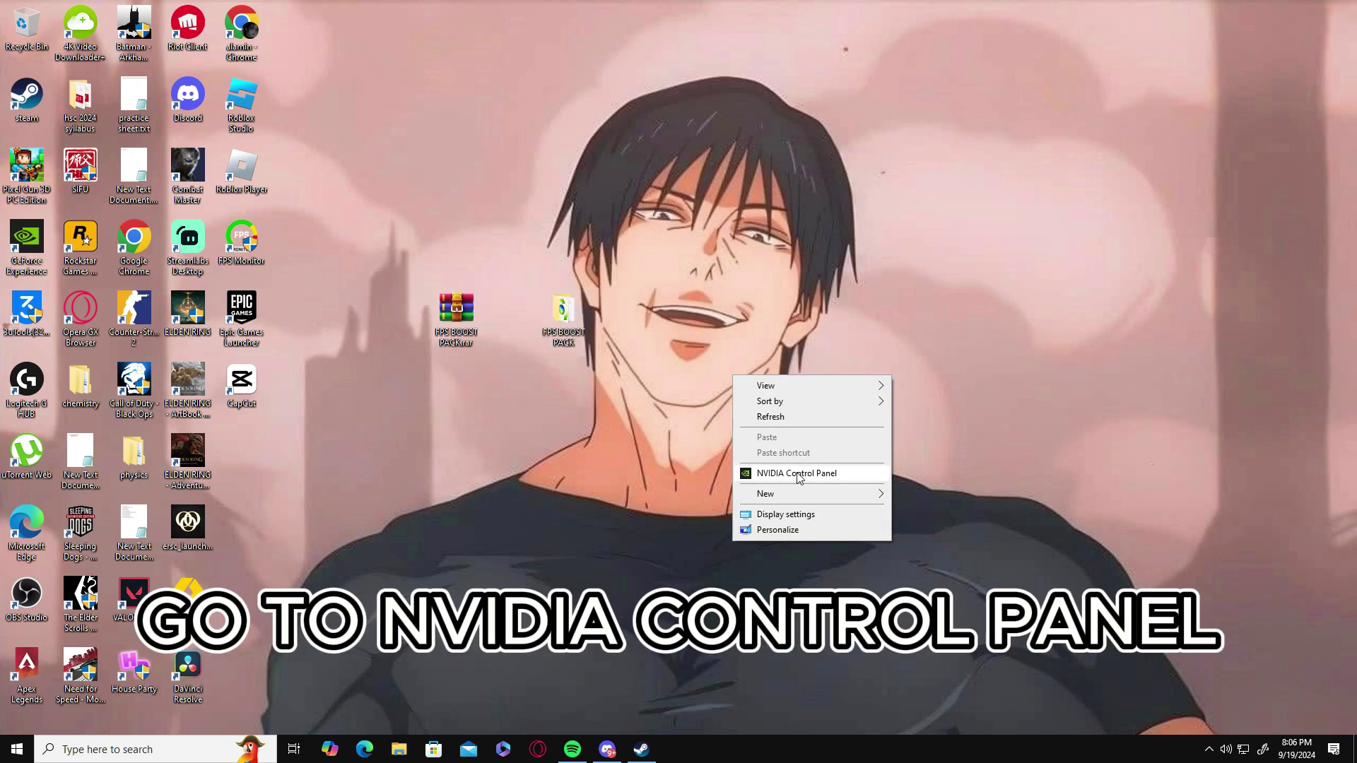
click(802, 475)
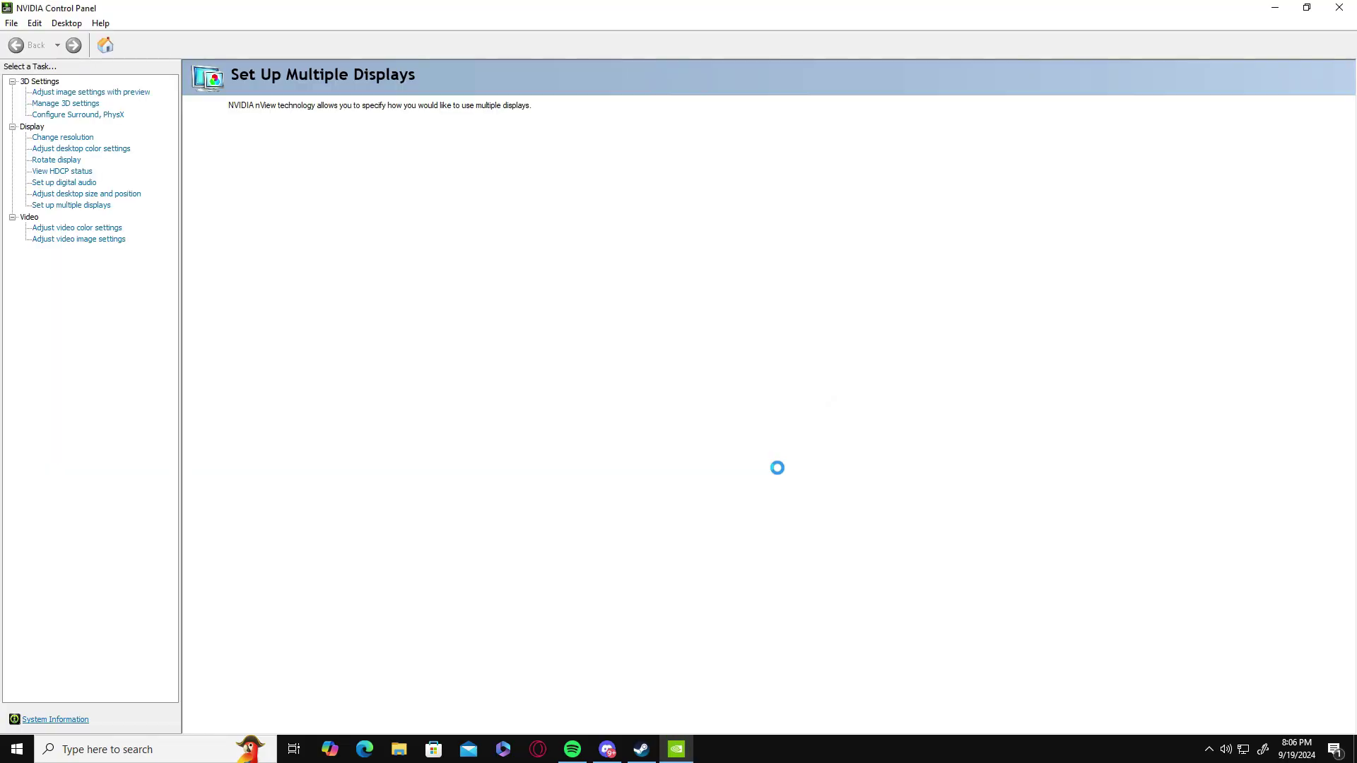
click(76, 93)
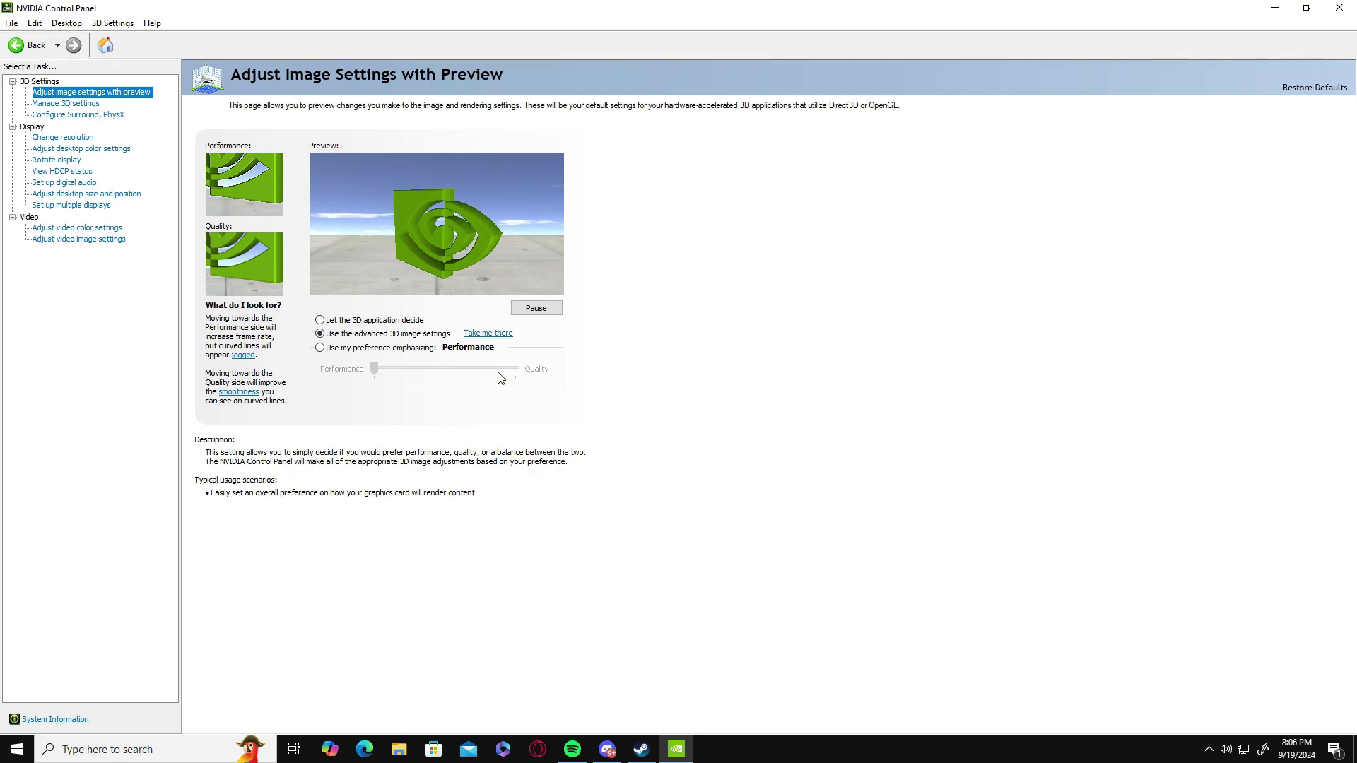
click(322, 349)
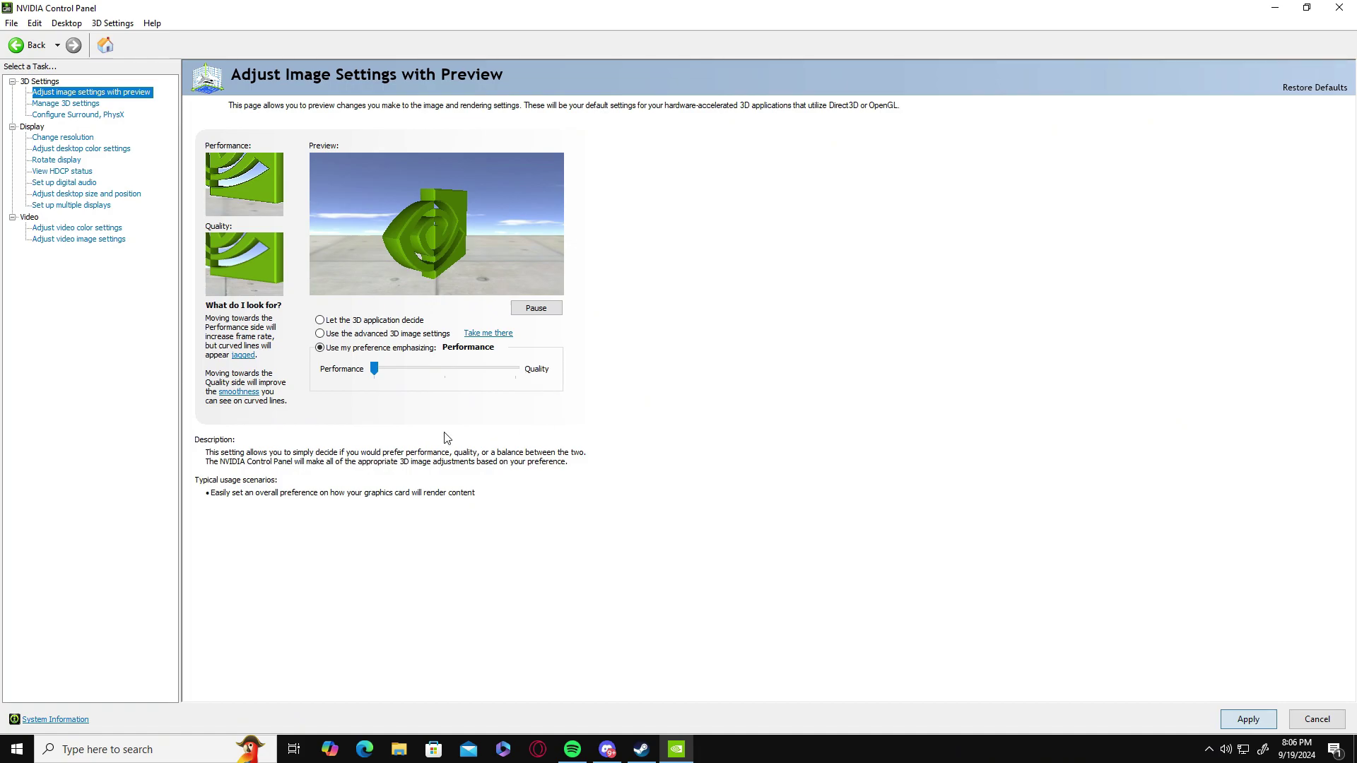
click(78, 104)
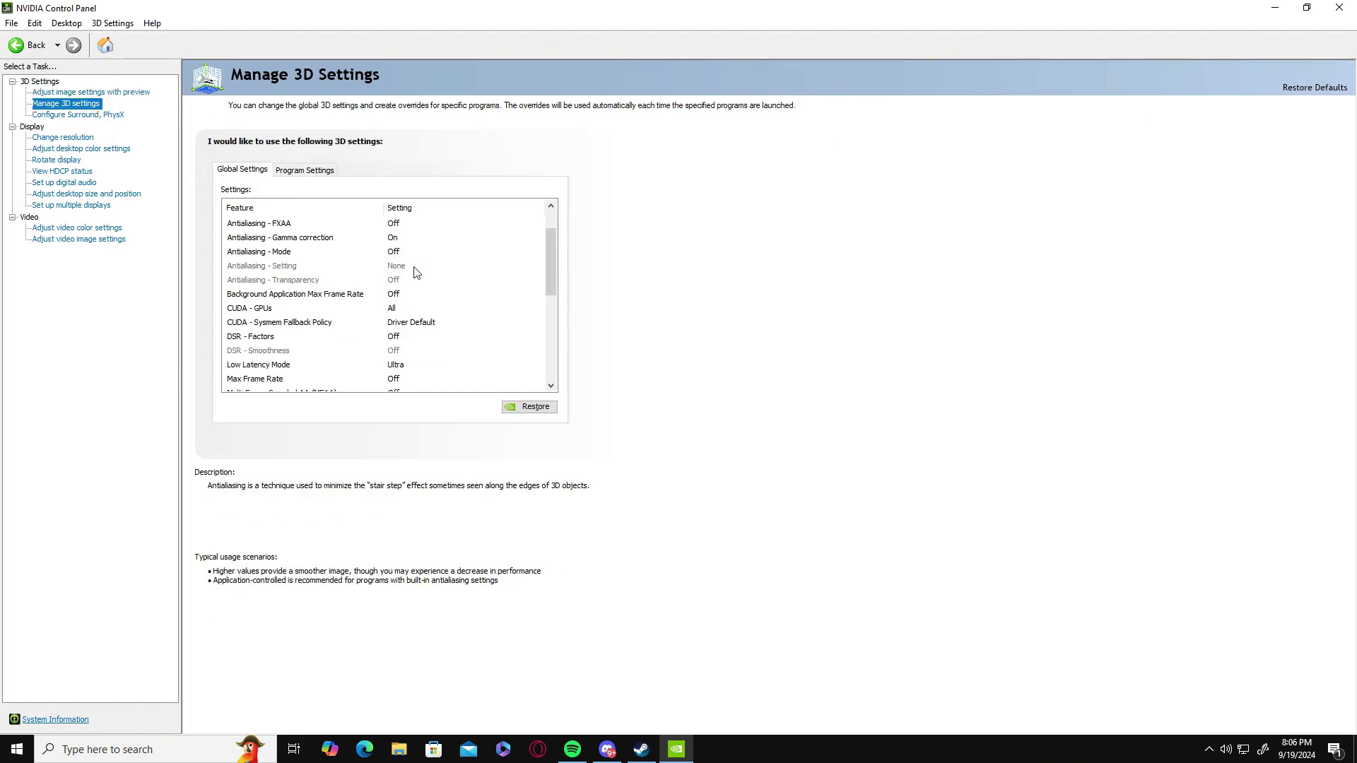
scroll(414, 273, down, 2)
scroll(418, 281, down, 2)
scroll(422, 329, down, 1)
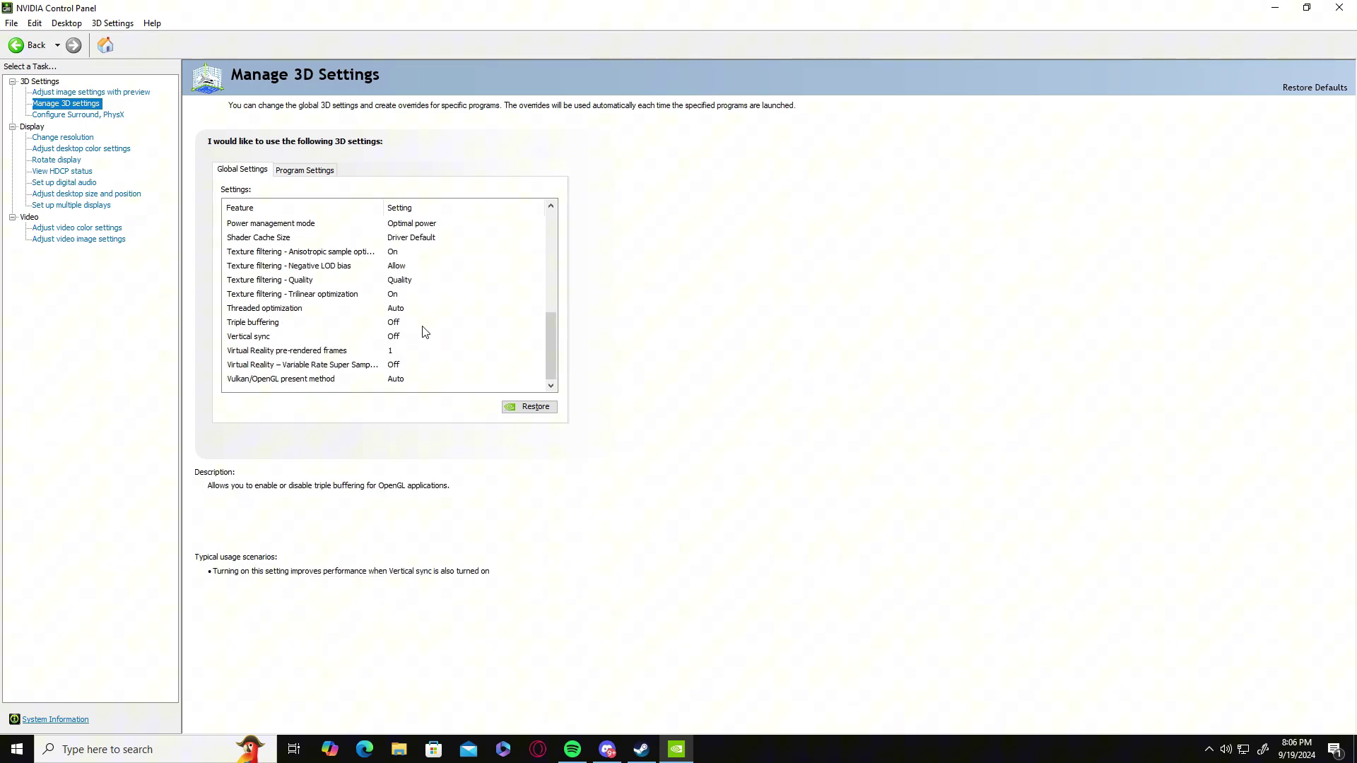
Step: Browse the PhysX, resolution, colour, rotation, HDCP, size, multiple-display and video pages
click(83, 116)
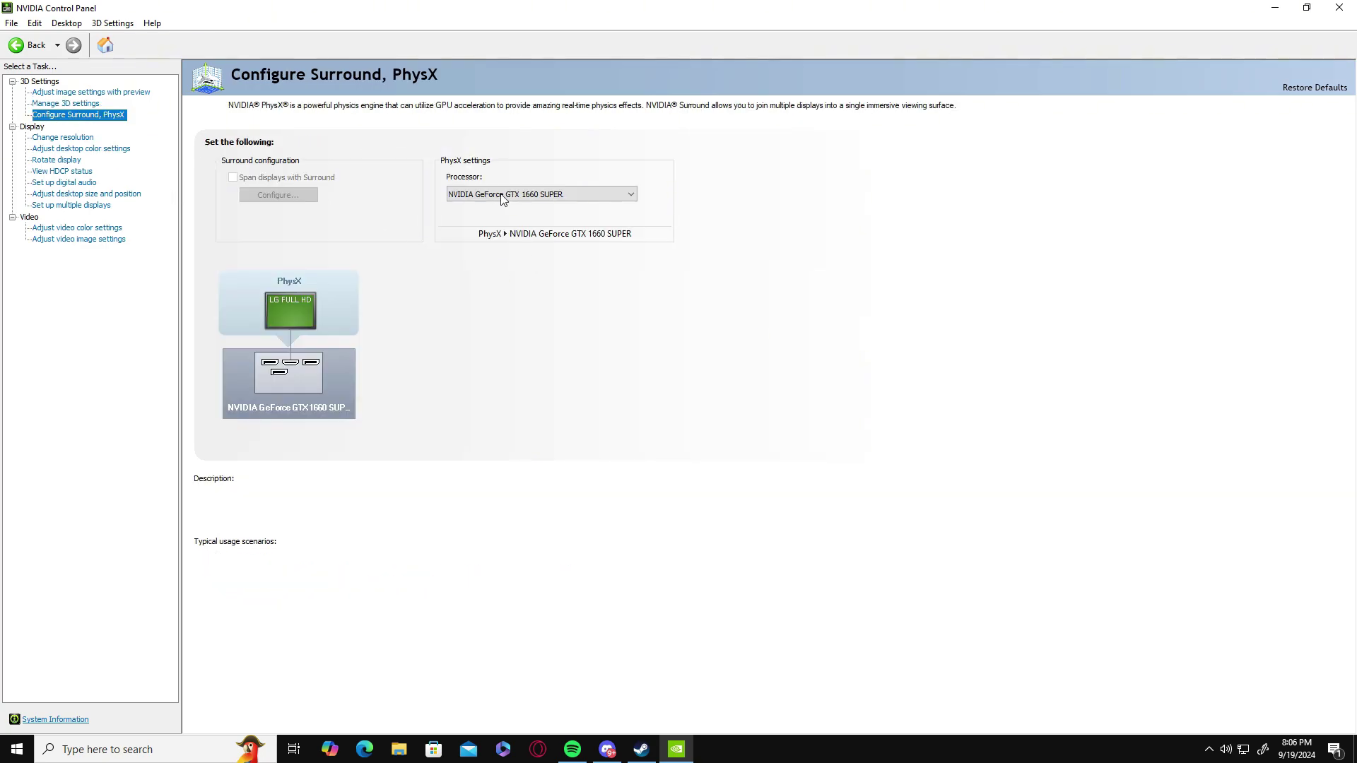
mouse_move(541, 194)
click(63, 137)
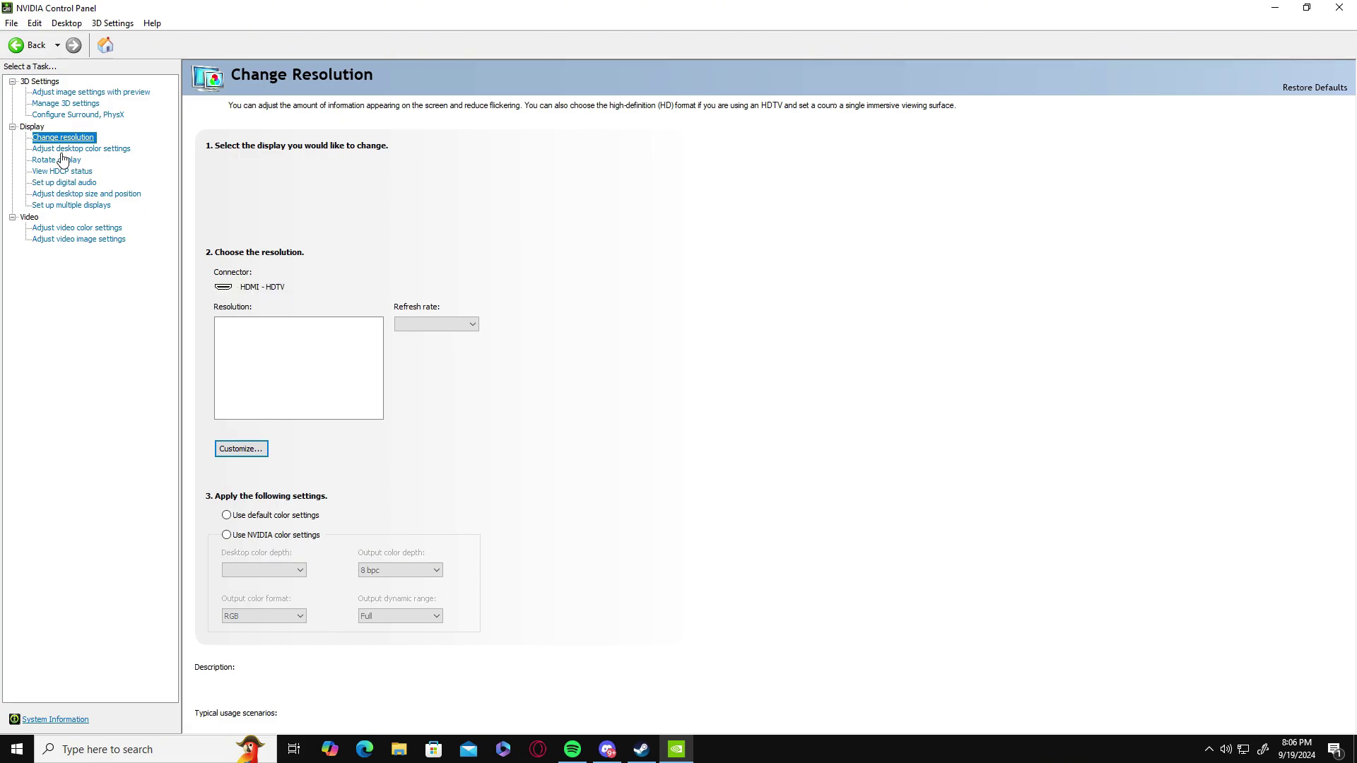
click(69, 149)
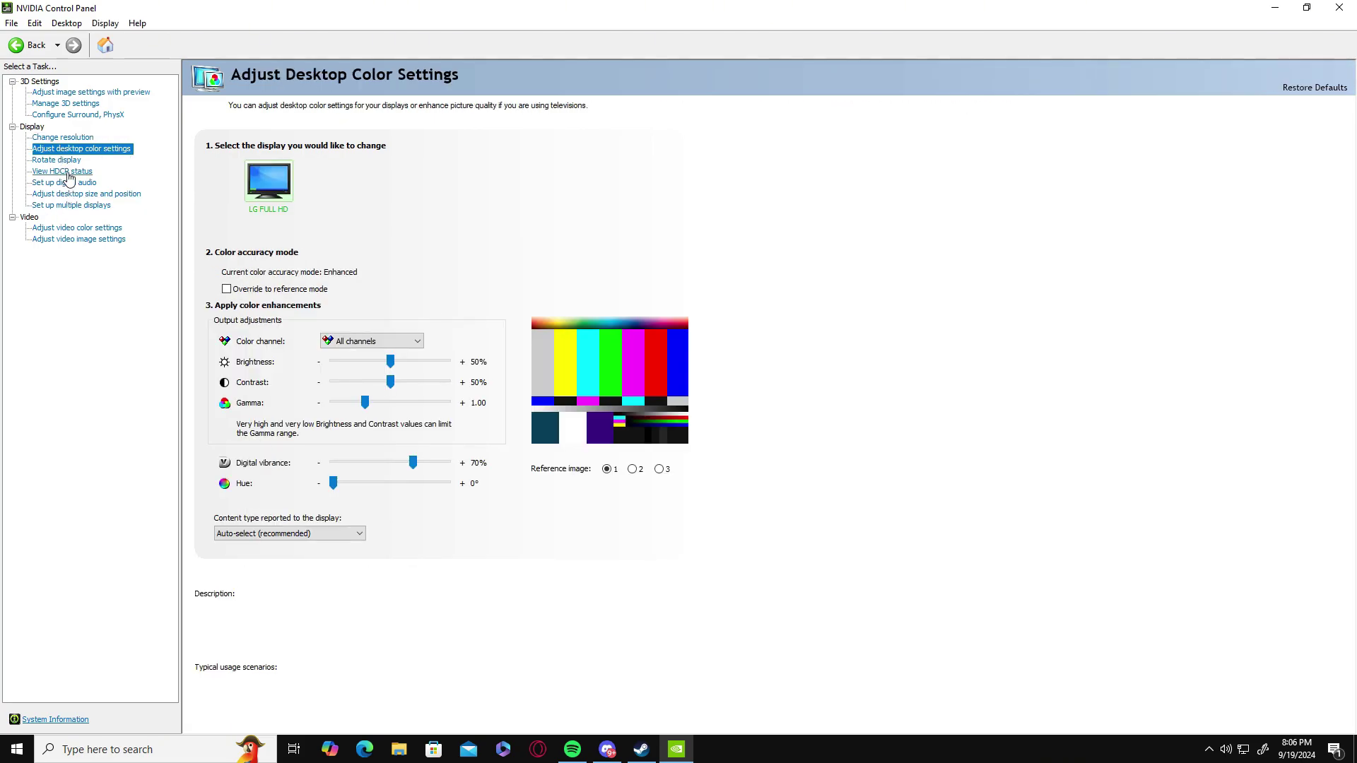
click(58, 159)
click(64, 171)
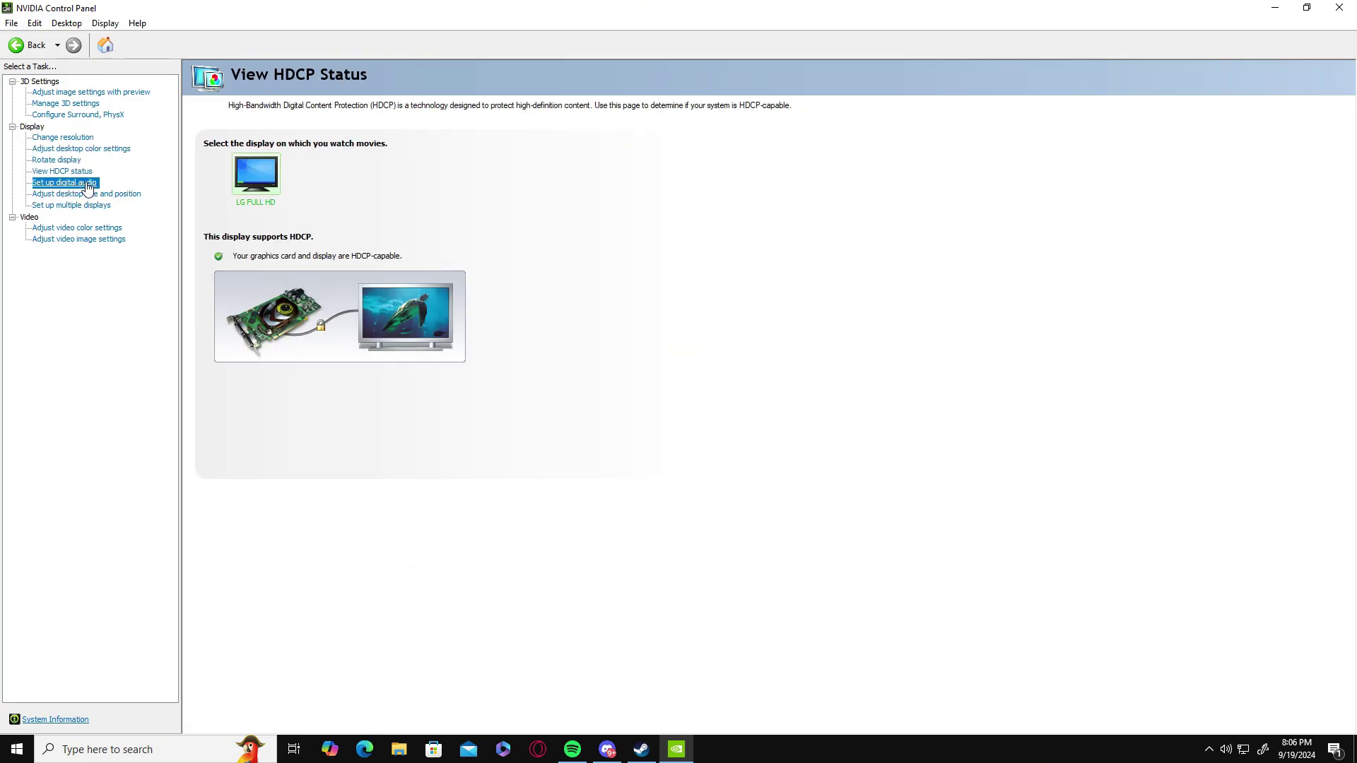
click(91, 195)
click(74, 205)
click(91, 228)
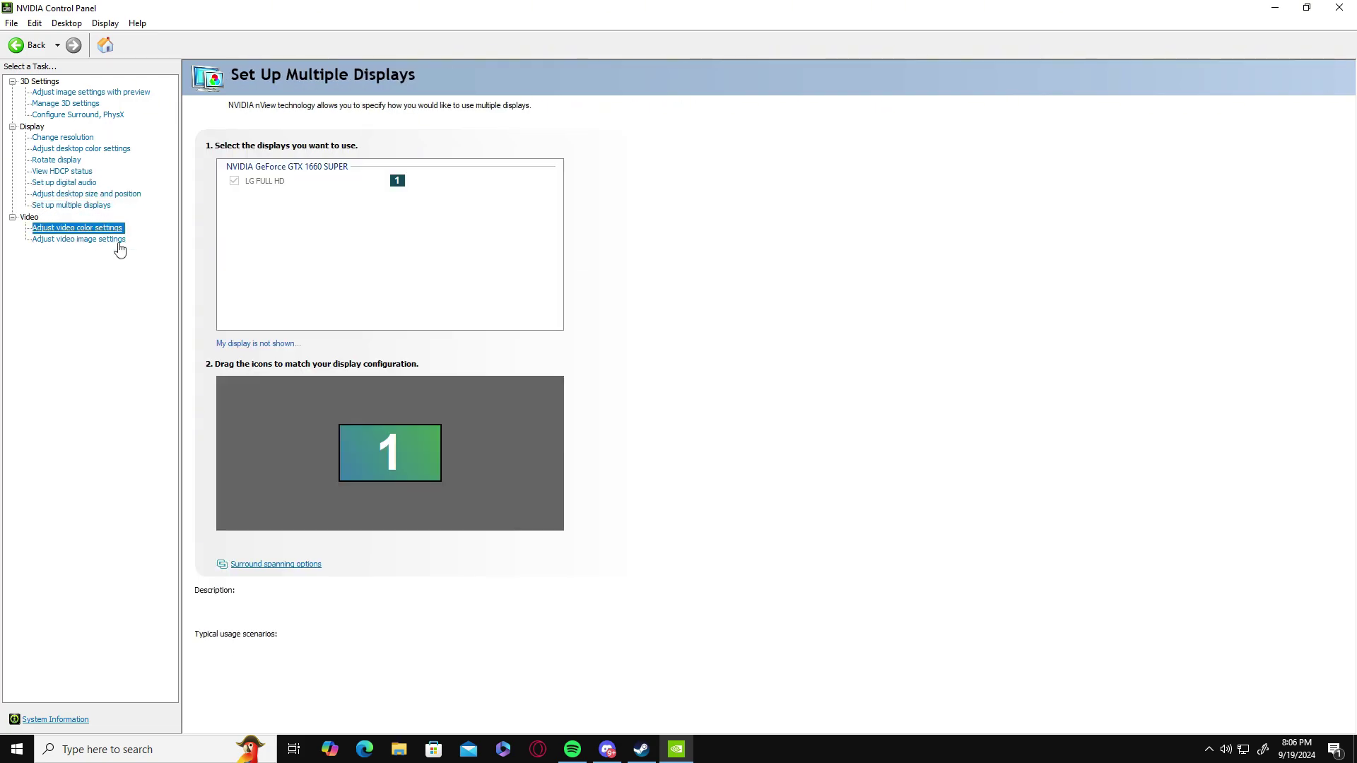
click(97, 242)
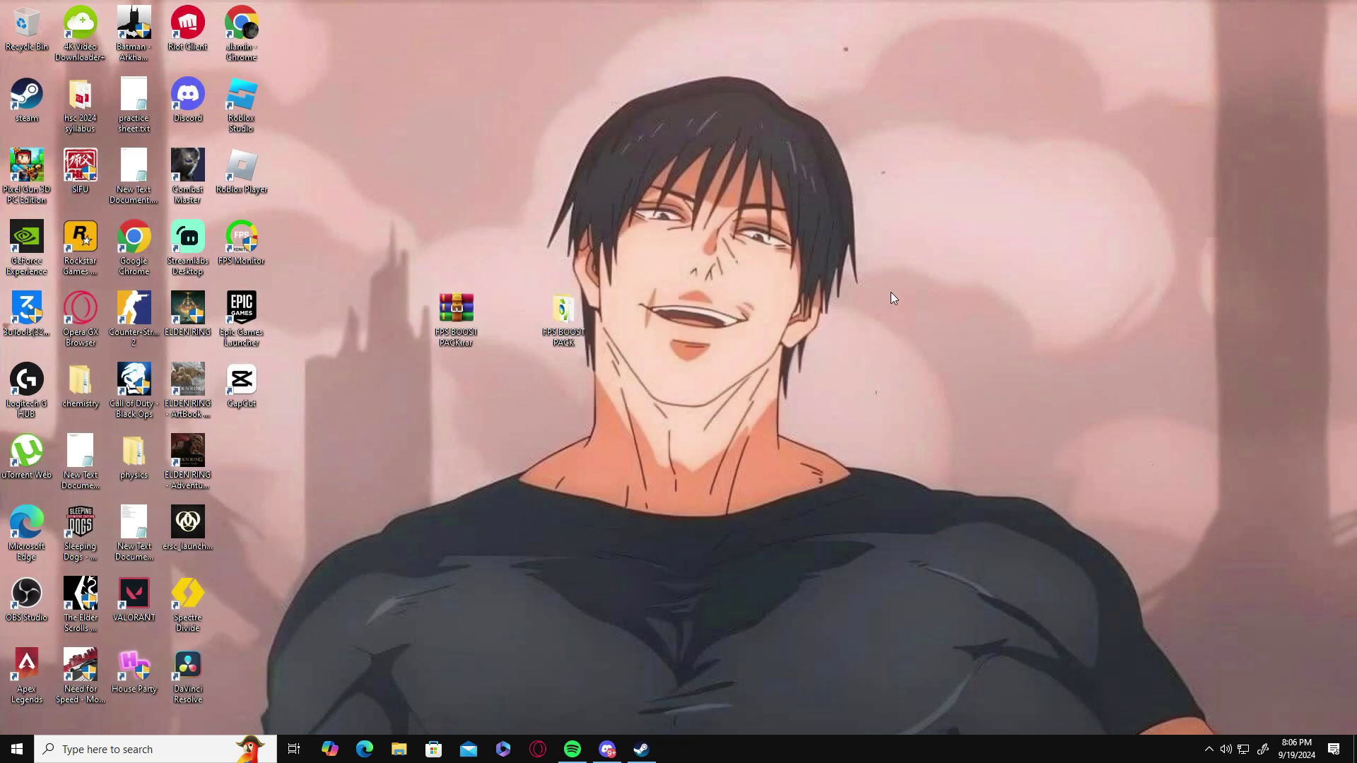
Step: Right-click the desktop repeatedly to bring up its shortcut menu
right_click(890, 294)
right_click(782, 299)
right_click(829, 346)
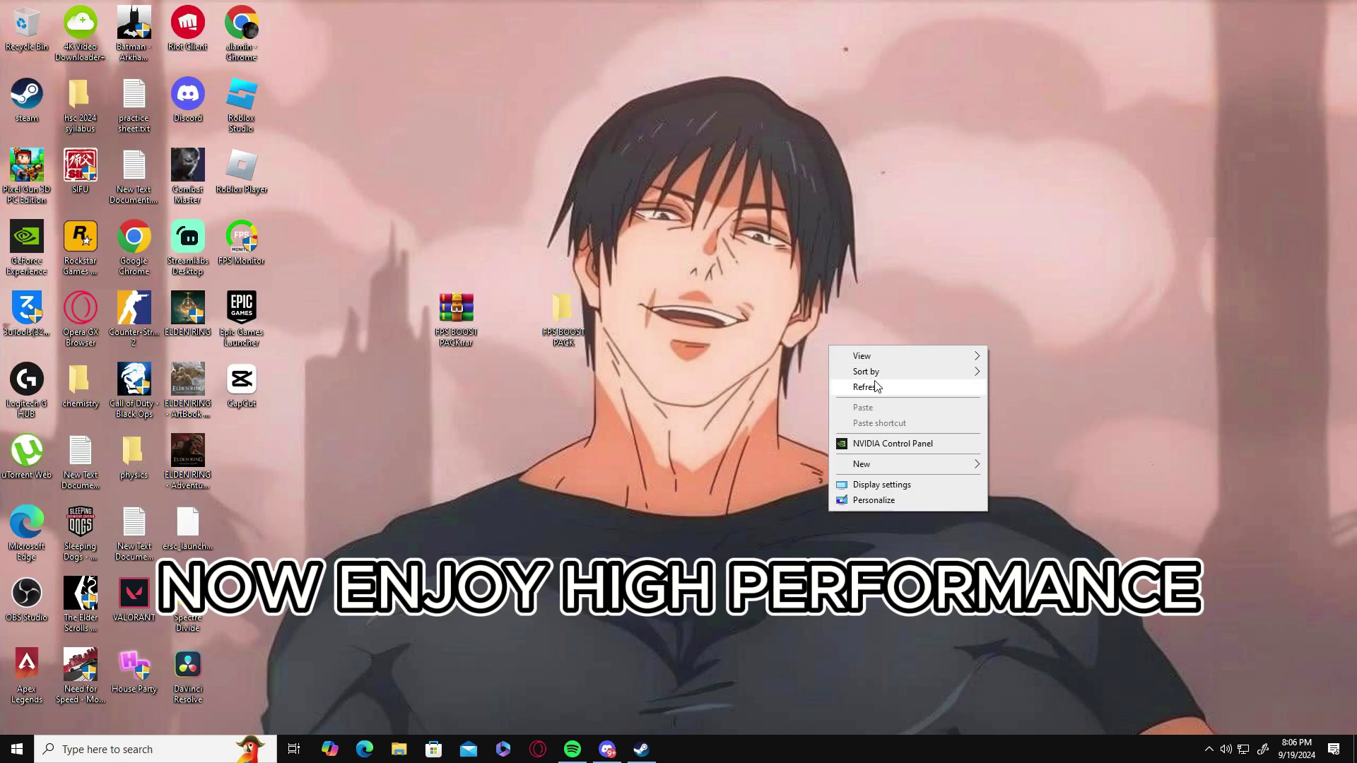
right_click(713, 257)
right_click(762, 293)
right_click(693, 246)
right_click(730, 290)
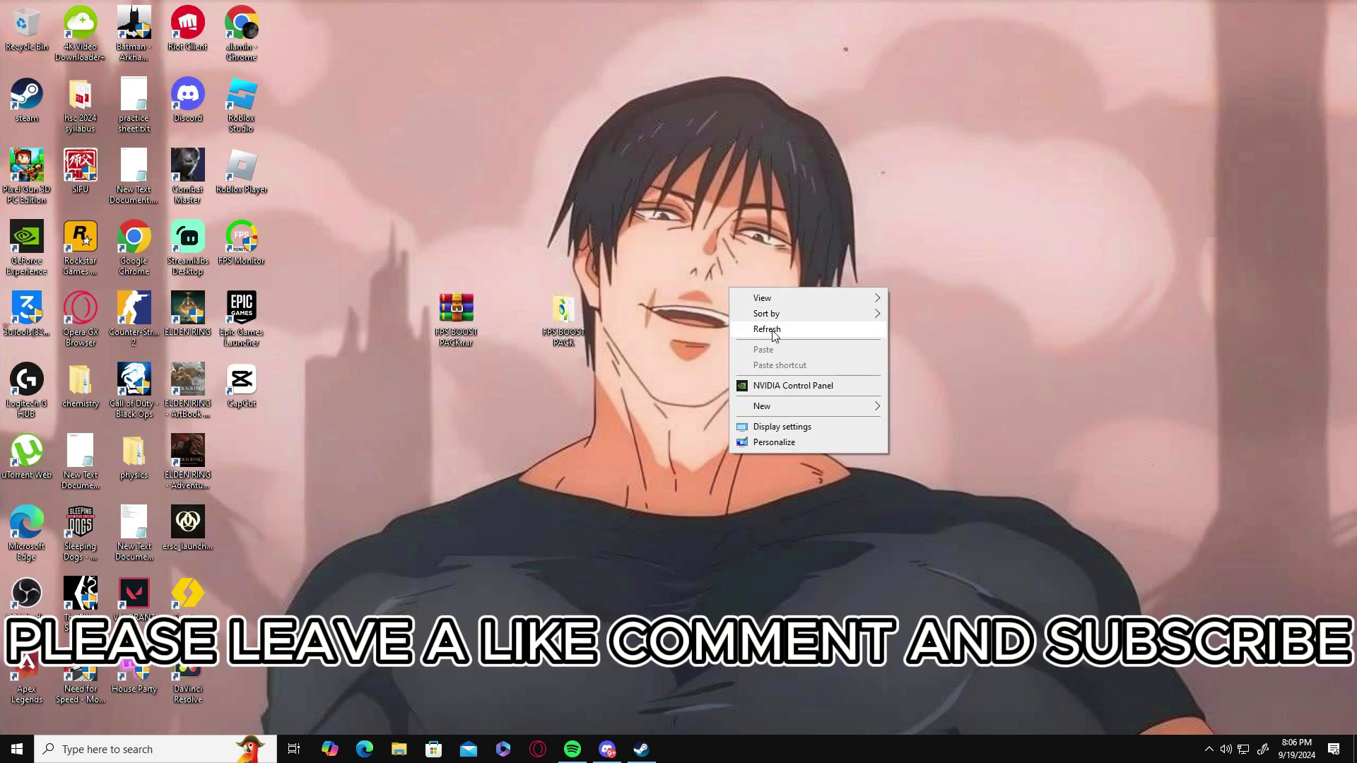